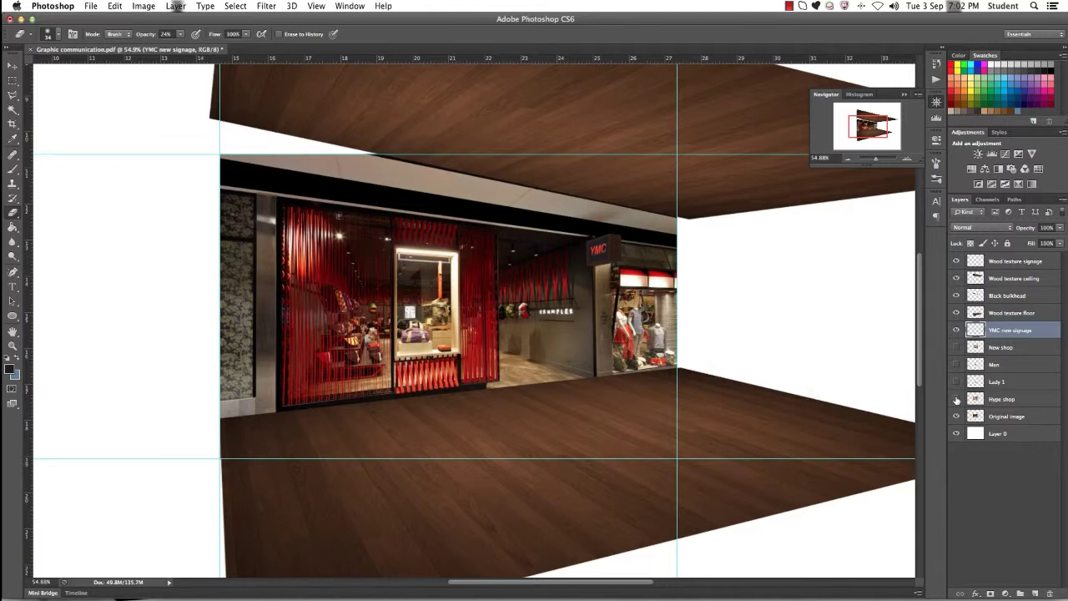
- Show the Hype shop layer and drag it up just below Wood texture signage, above the wood ceiling and floor
click(956, 399)
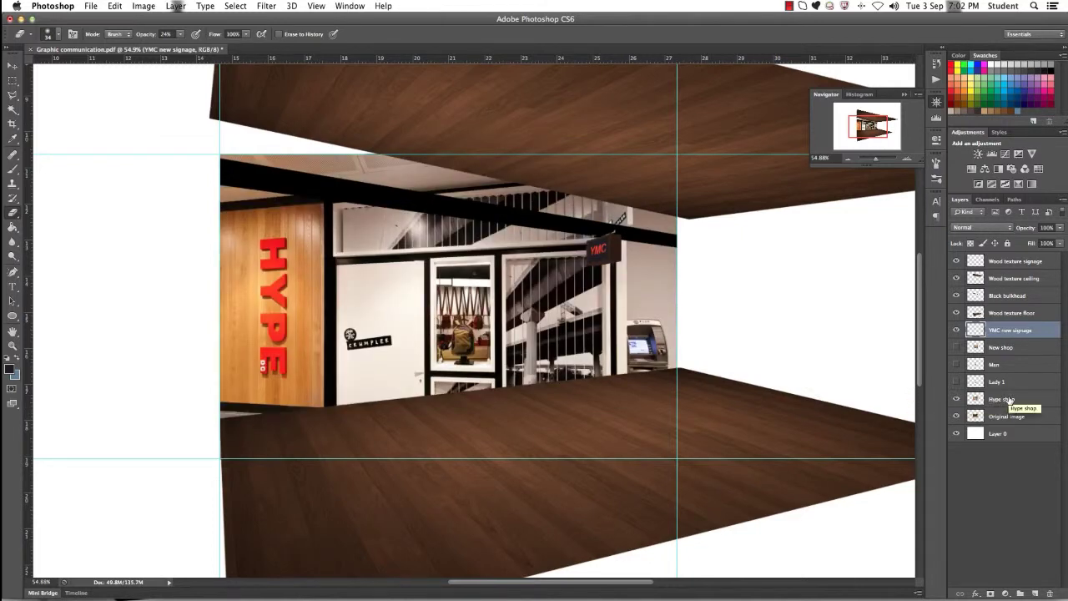
click(1004, 401)
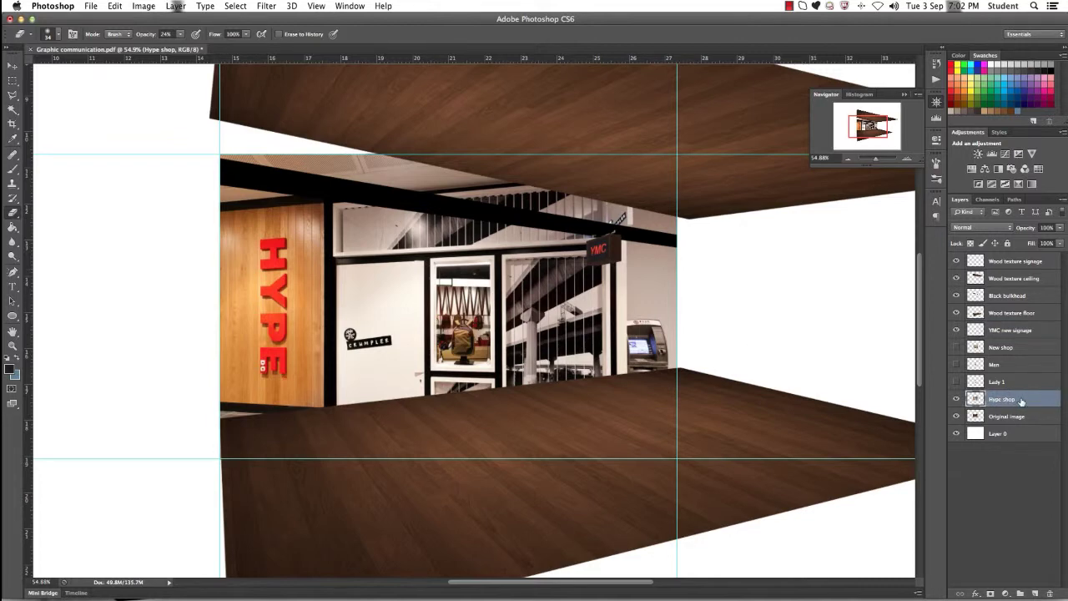
drag(1022, 394, 1017, 270)
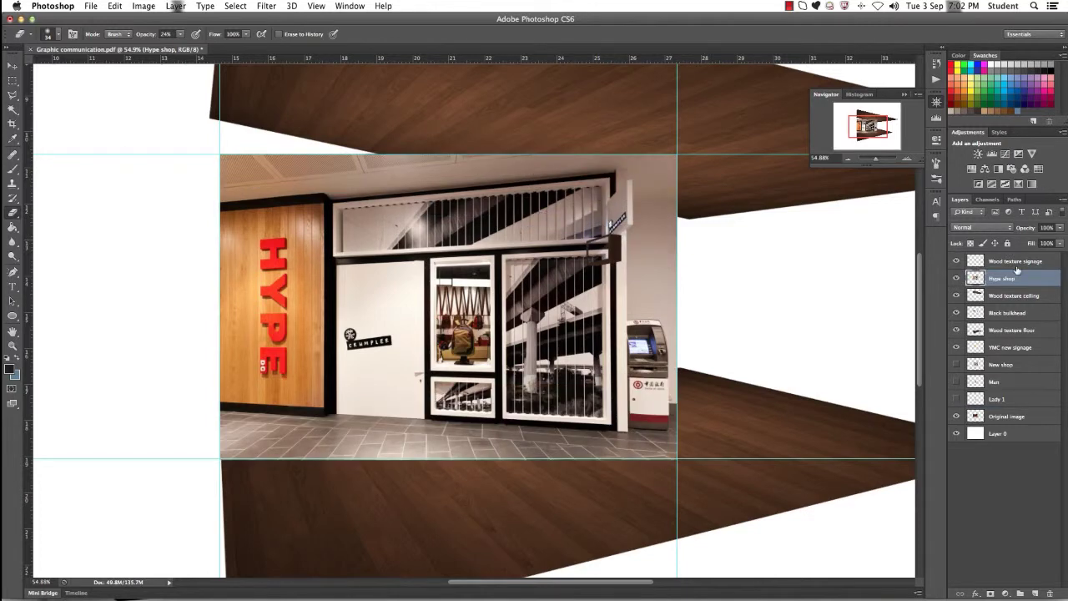
- Select the wood HYPE panel, invert the selection and delete everything outside it
click(13, 80)
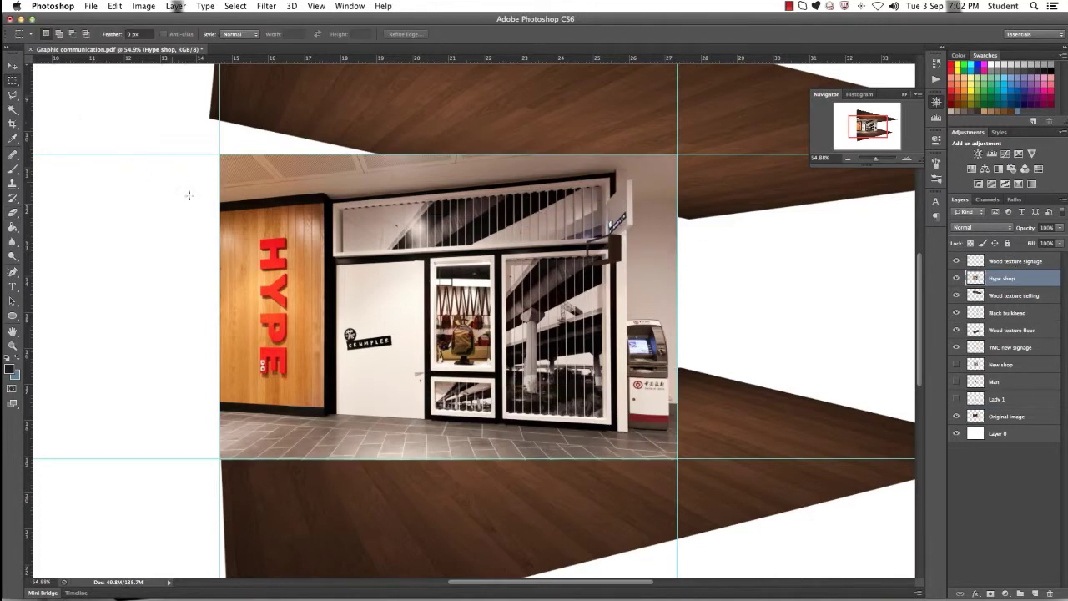
drag(214, 191, 332, 419)
right_click(323, 396)
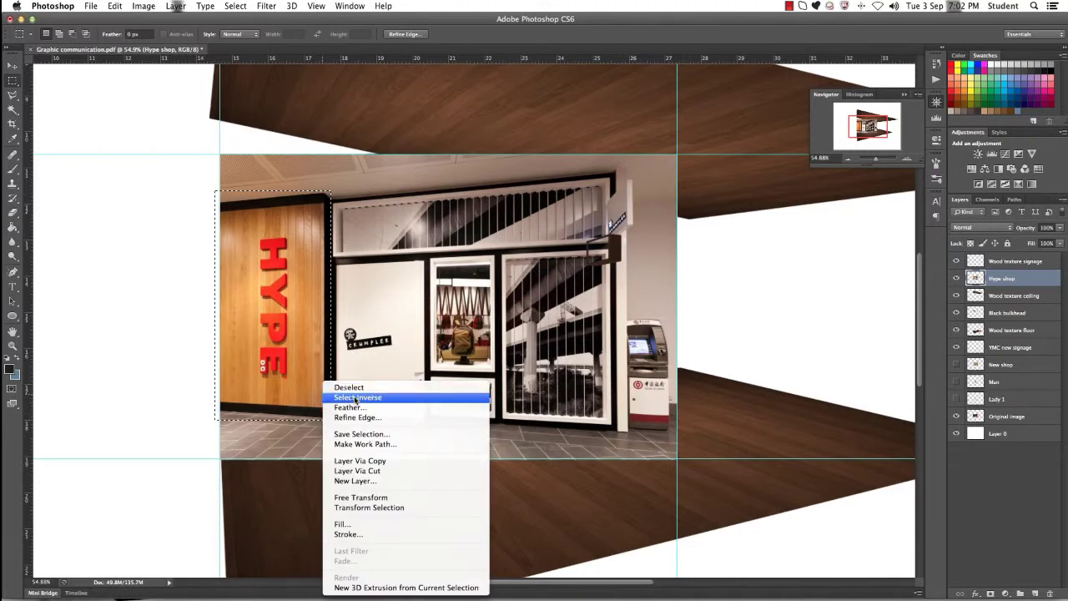
click(354, 398)
key(Delete)
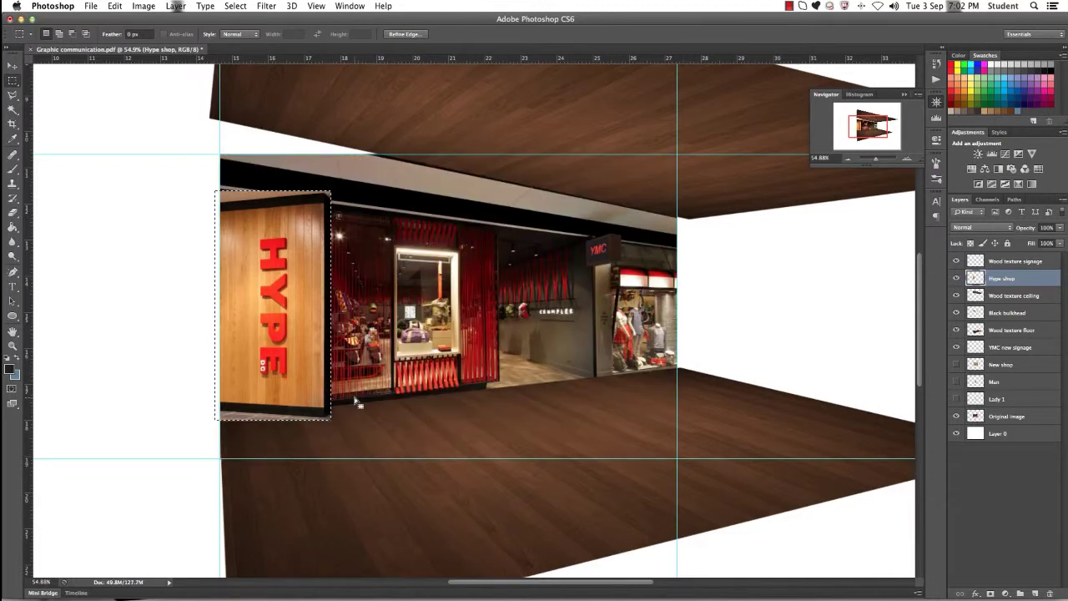
- Deselect and shift the HYPE panel left and slightly down with the Move tool
click(13, 92)
click(13, 80)
right_click(317, 272)
click(332, 280)
click(12, 65)
drag(293, 309, 244, 306)
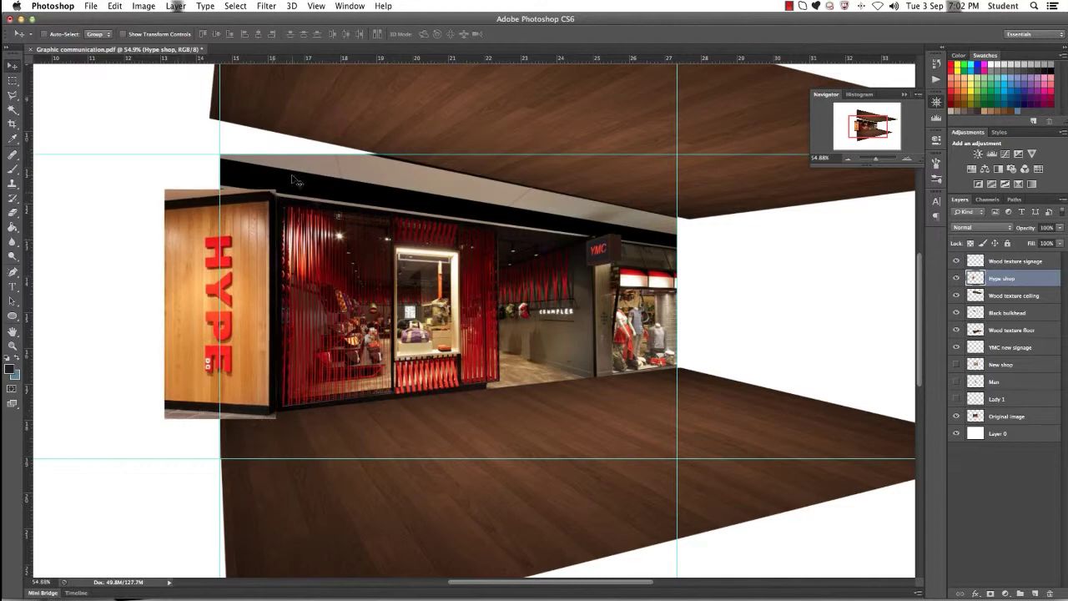
- Set the Hype shop layer to 50% opacity and skew the panel's left edge taller, top up and bottom down
click(1047, 228)
text(50)
key(Return)
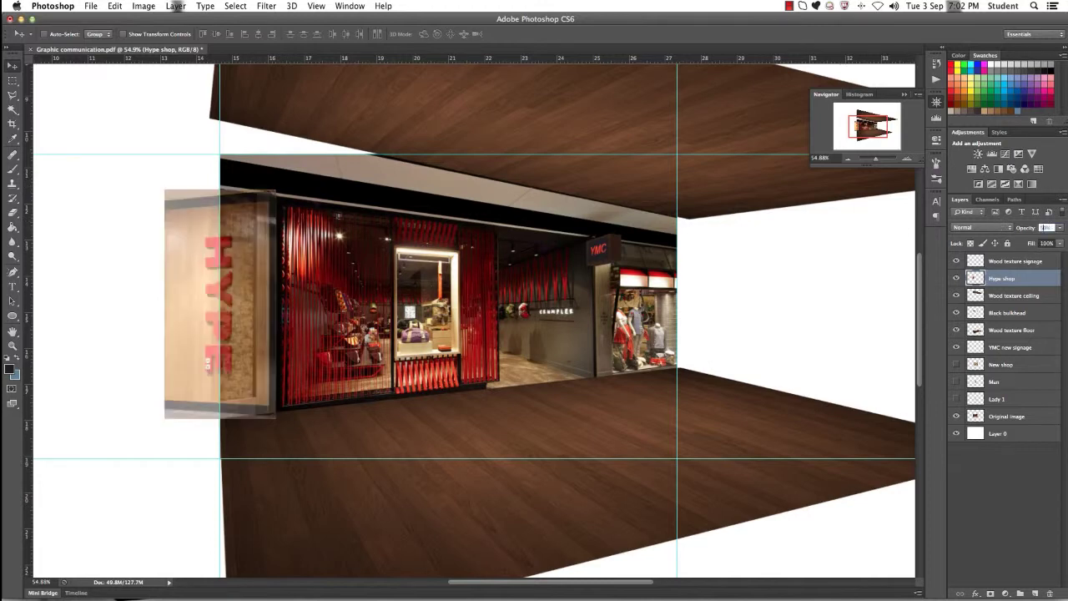
key(ctrl+t)
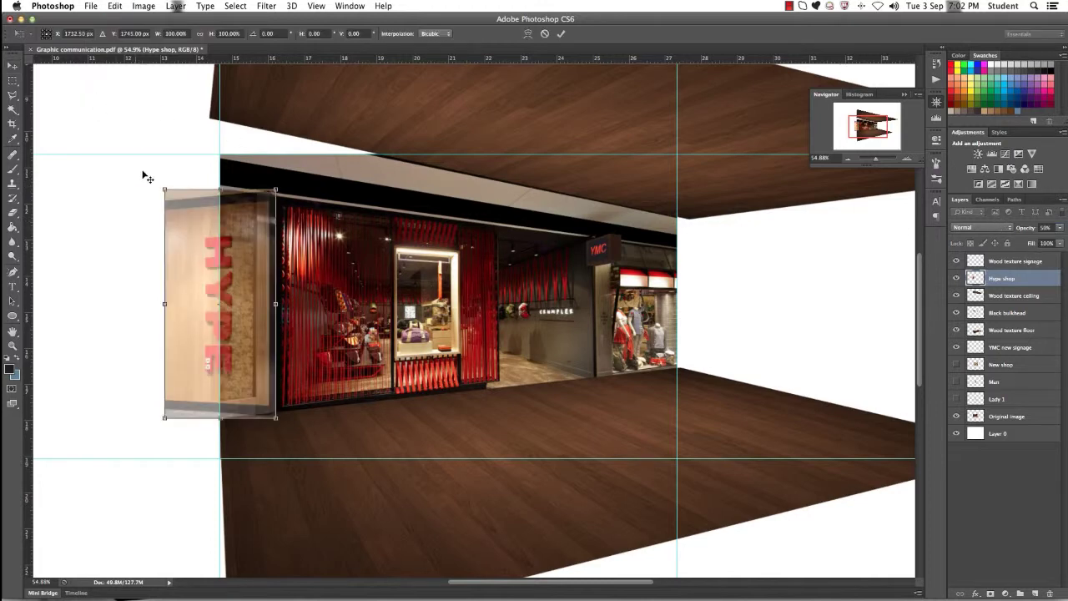
right_click(177, 207)
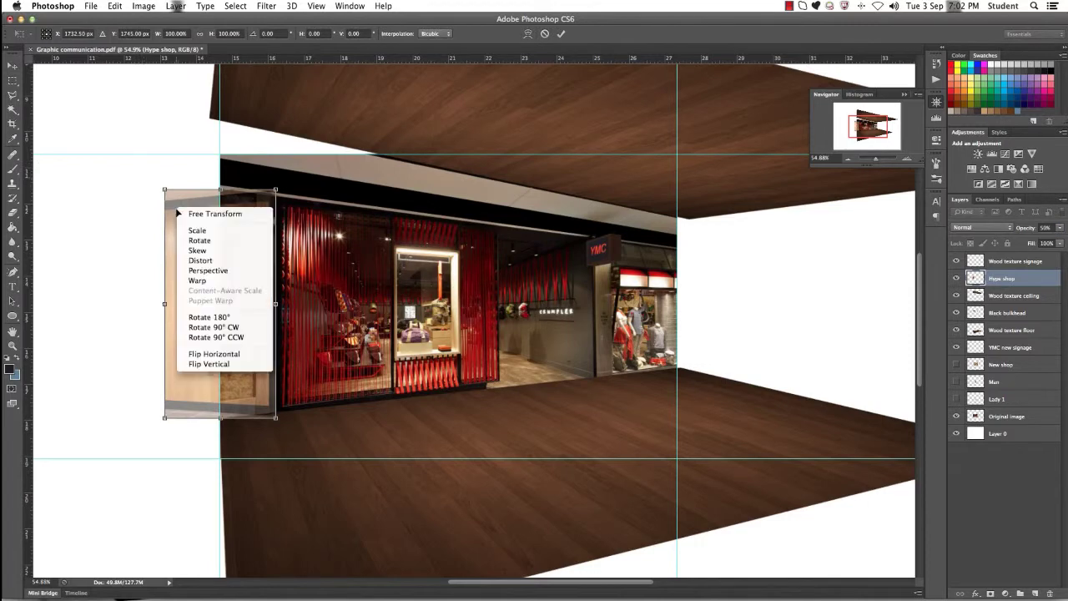
click(209, 251)
drag(166, 192, 167, 165)
drag(166, 419, 169, 443)
key(Return)
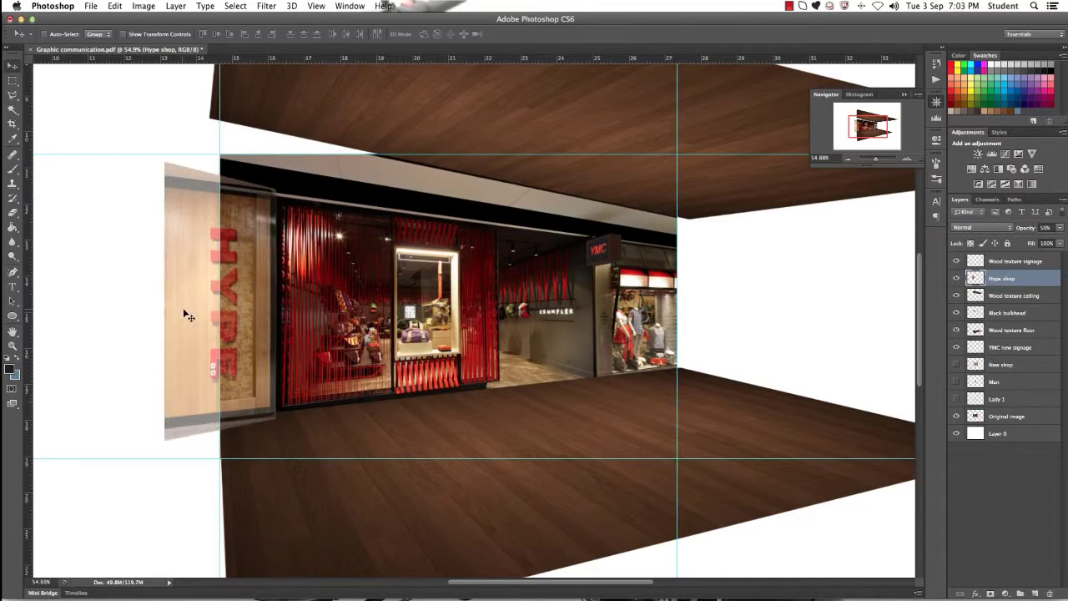
- Shift the HYPE panel right against the shop and restore the layer to 100% opacity
drag(181, 307, 224, 304)
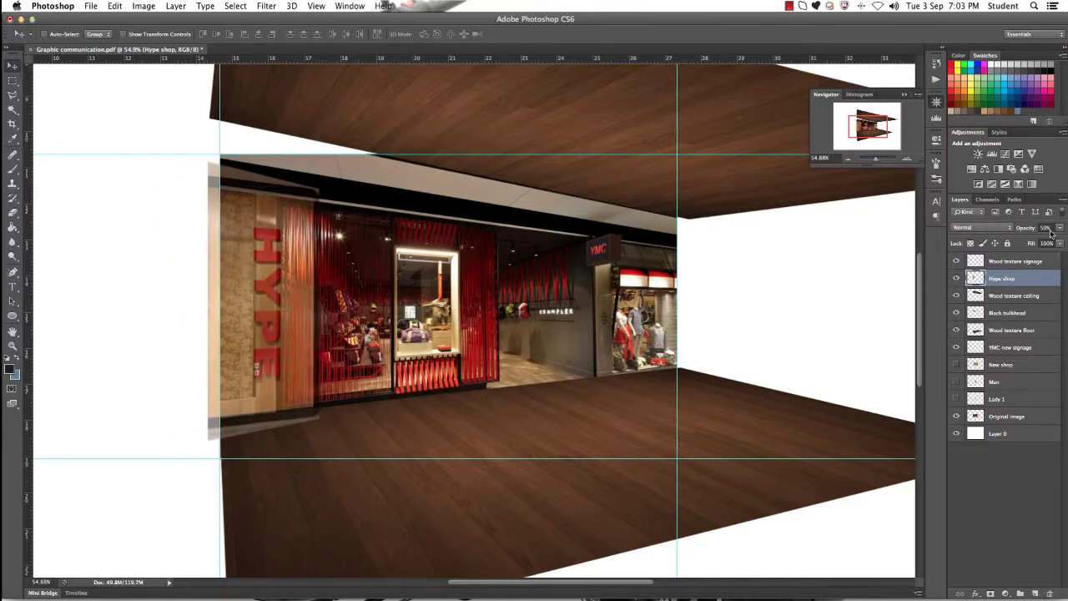
click(1044, 228)
text(100)
key(Return)
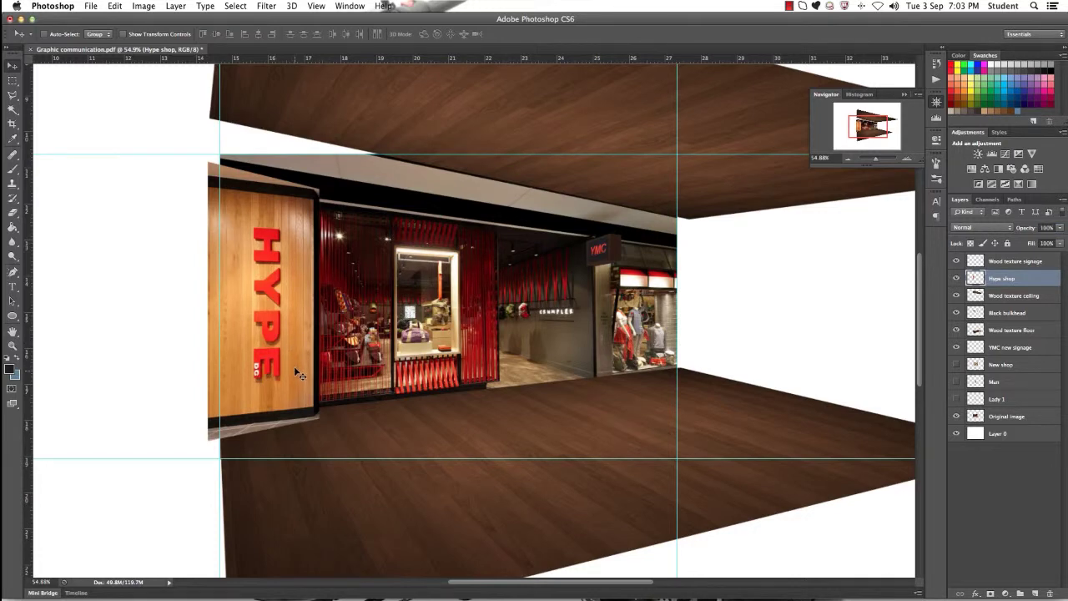
- Nudge the HYPE panel up slightly and try a polygonal selection around it, then discard that selection
drag(294, 368, 294, 369)
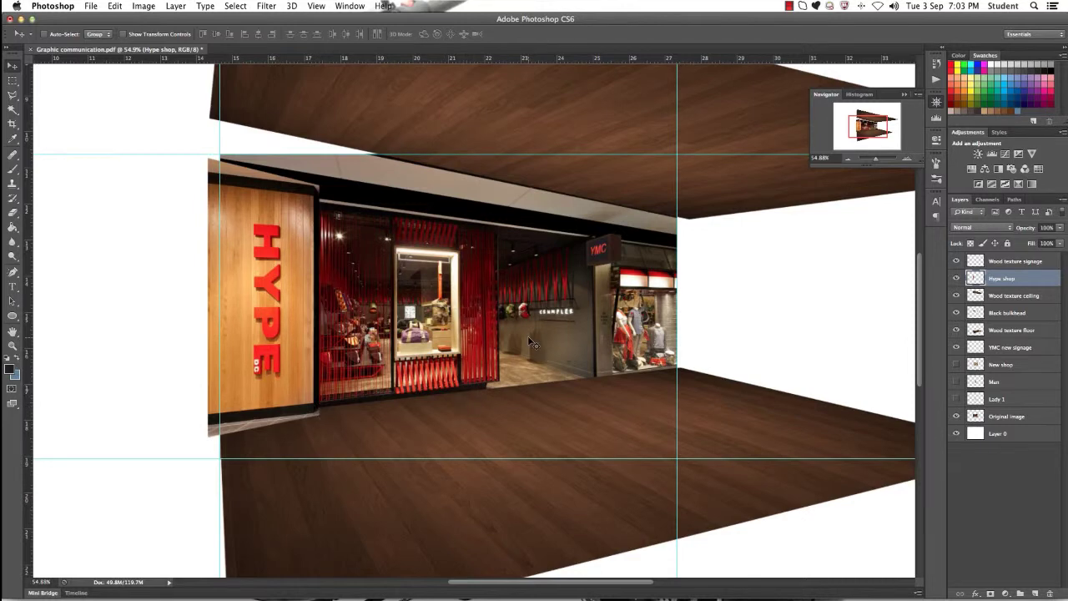
click(15, 95)
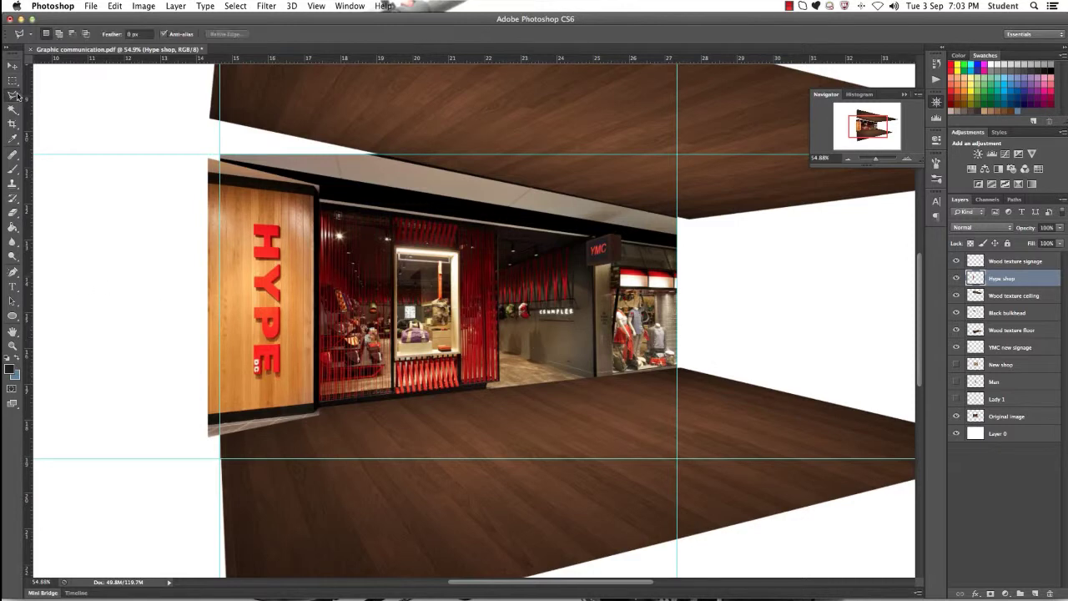
click(88, 95)
click(209, 183)
click(338, 201)
double_click(341, 171)
right_click(383, 193)
click(394, 191)
- Delete the strip of the panel sticking out left of the corridor edge and deselect
click(12, 80)
drag(134, 82, 221, 490)
key(Delete)
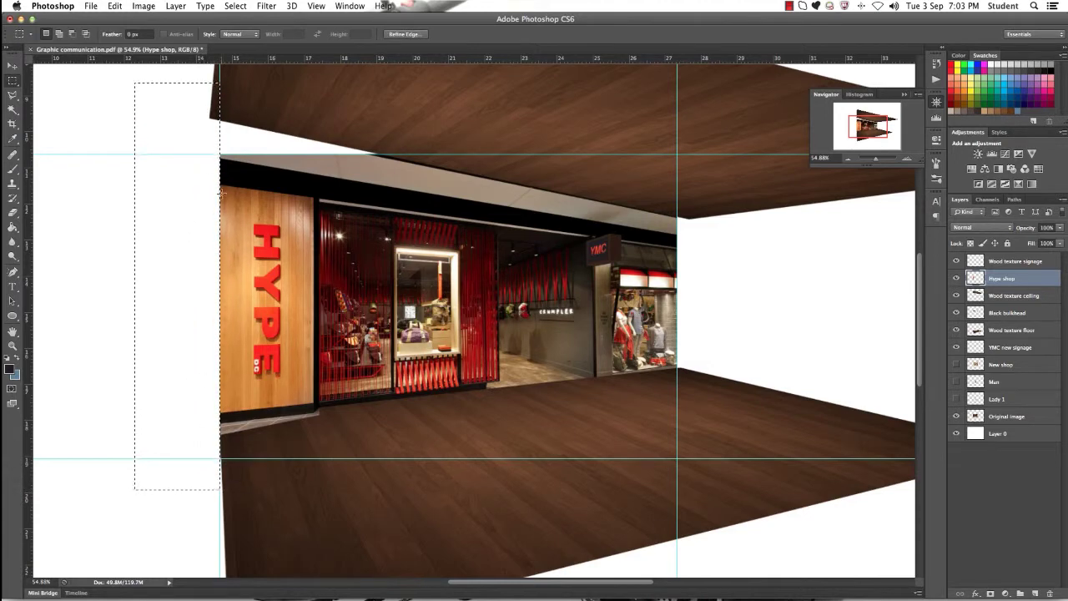
right_click(156, 131)
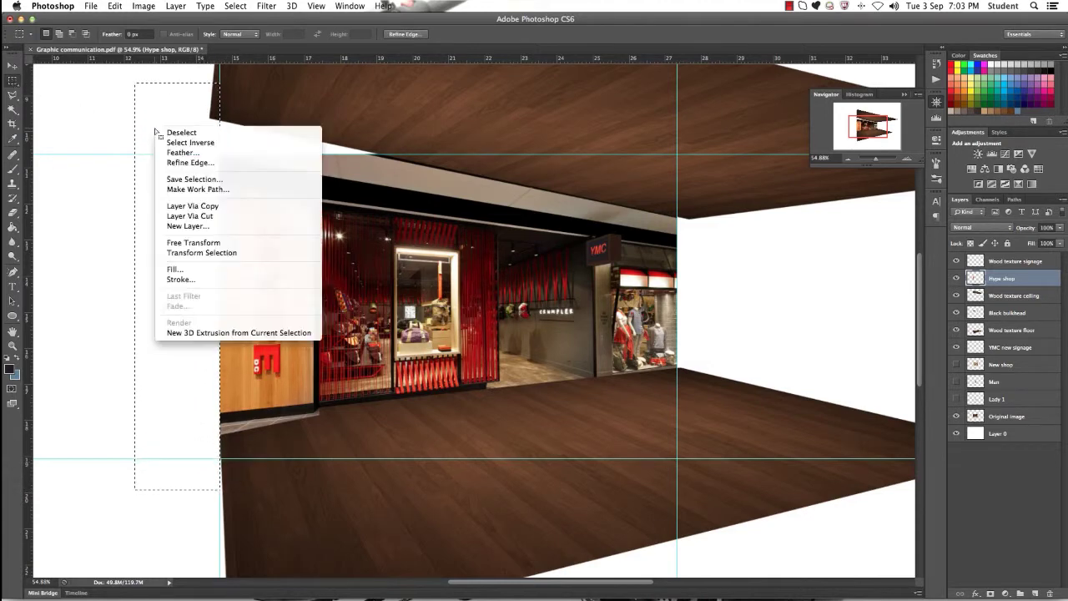
click(166, 132)
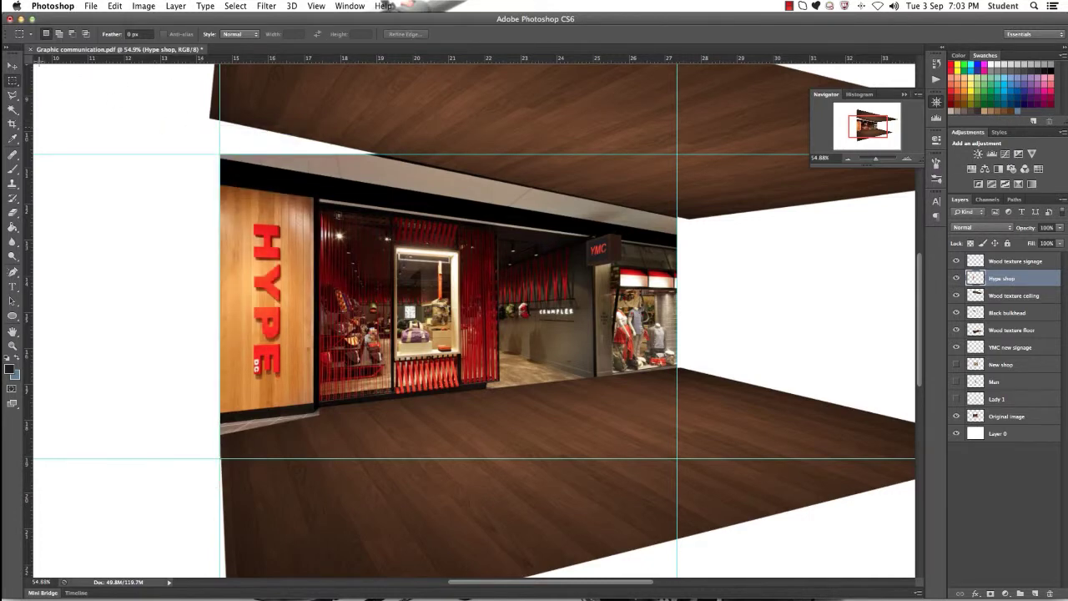
- Trace a polygonal lasso along the floor below the HYPE panel, then discard the selection
click(18, 97)
click(129, 520)
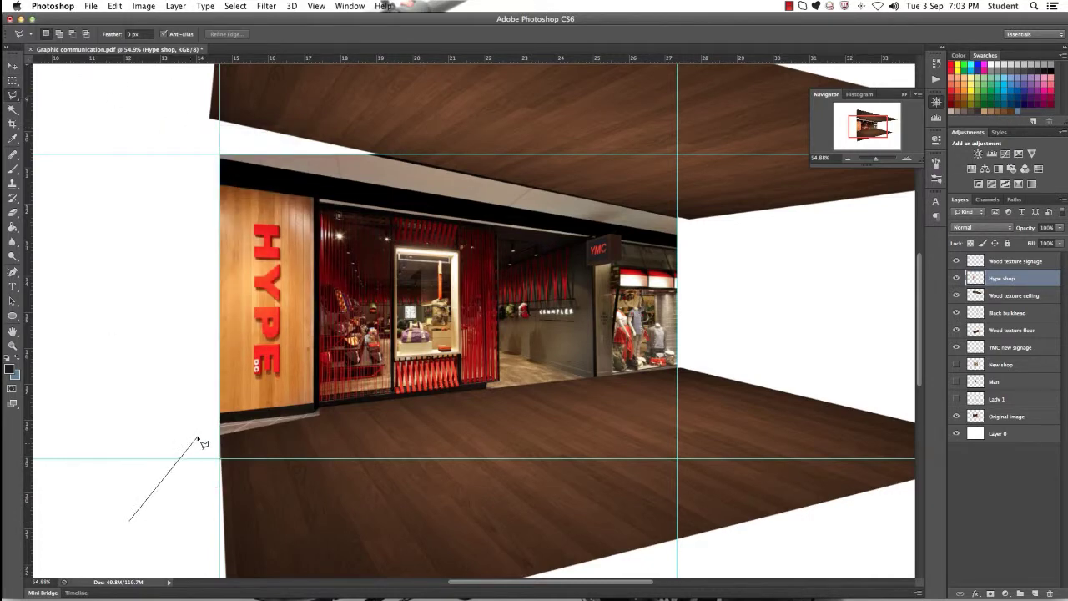
click(197, 434)
click(221, 424)
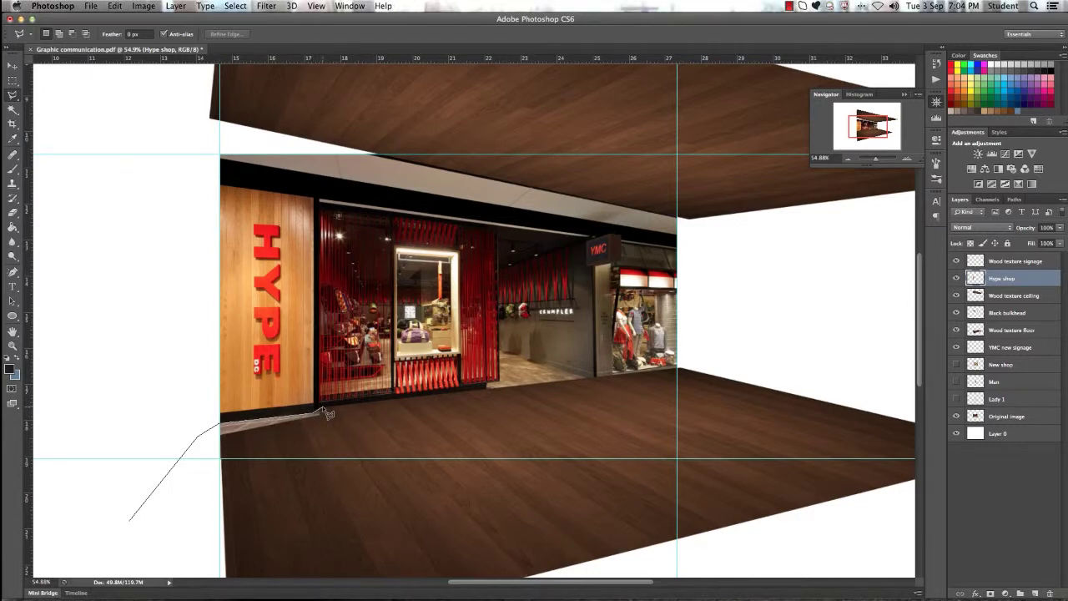
scroll(328, 413, up, 4)
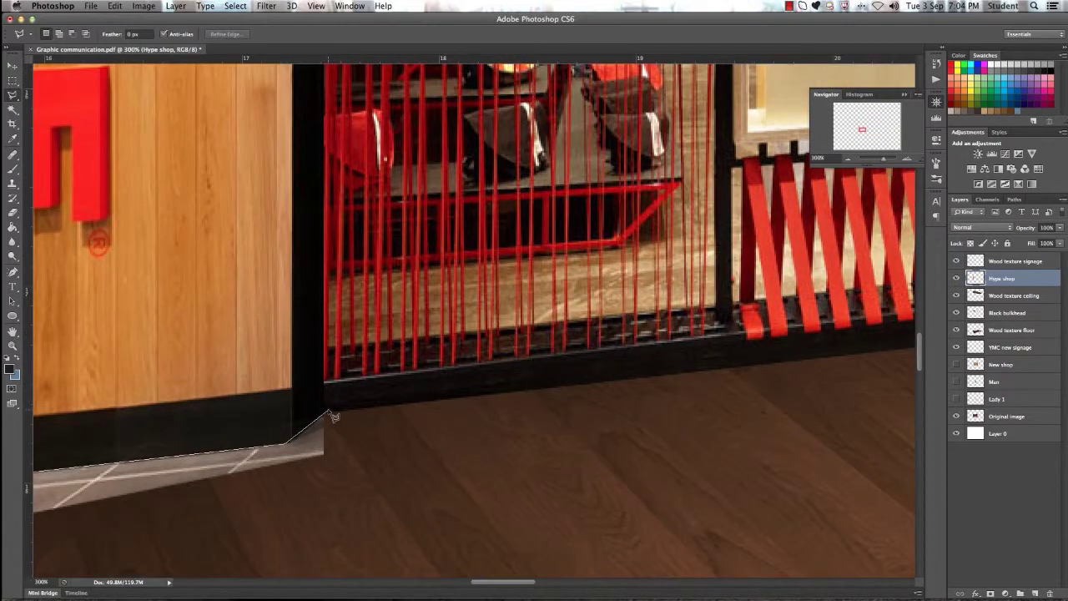
click(330, 414)
scroll(329, 414, down, 4)
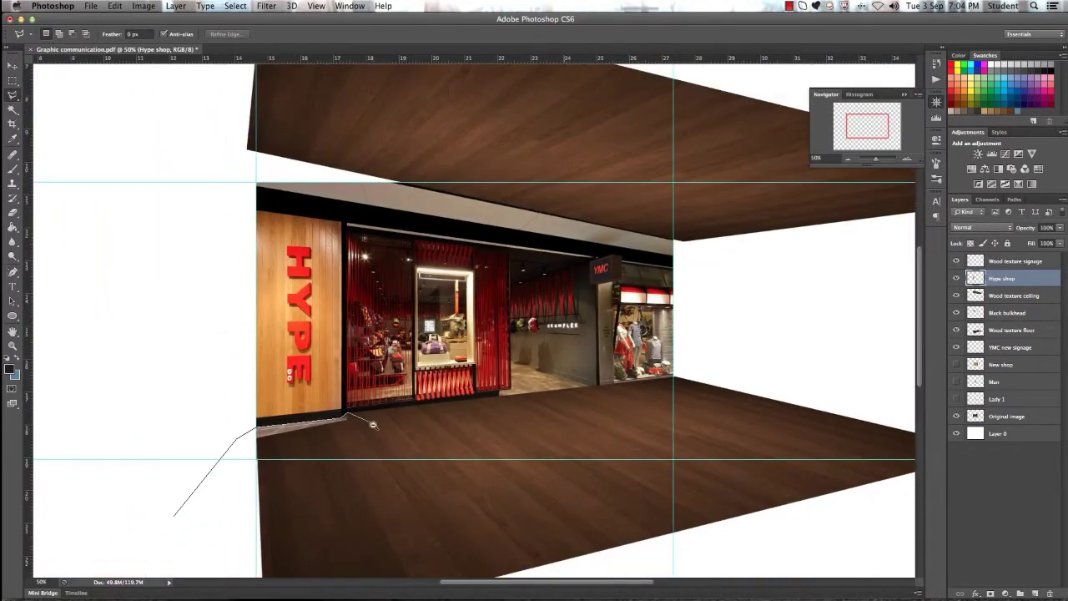
click(372, 424)
click(359, 500)
double_click(217, 530)
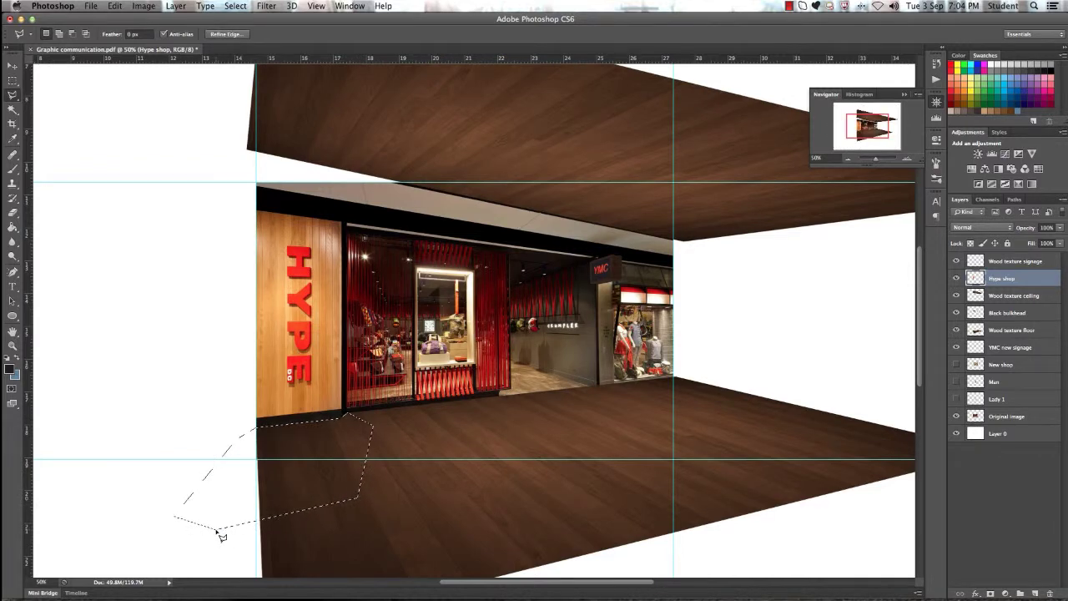
click(13, 80)
right_click(477, 356)
click(501, 362)
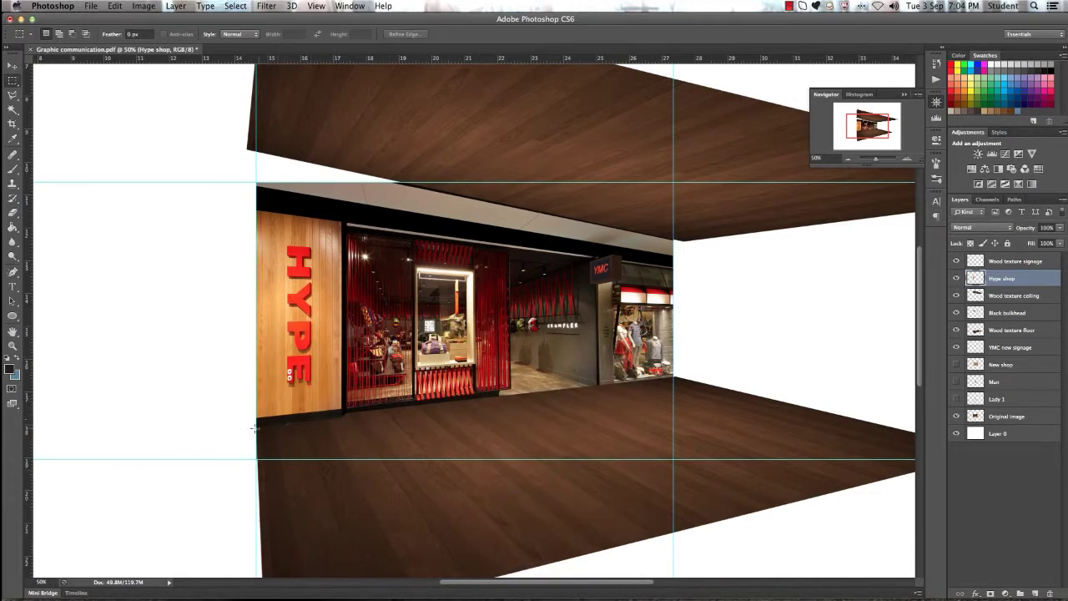
- Zoom in on the HYPE shop front and stretch its bottom edge down slightly toward the floor
key(z)
drag(227, 394, 248, 453)
key(super+t)
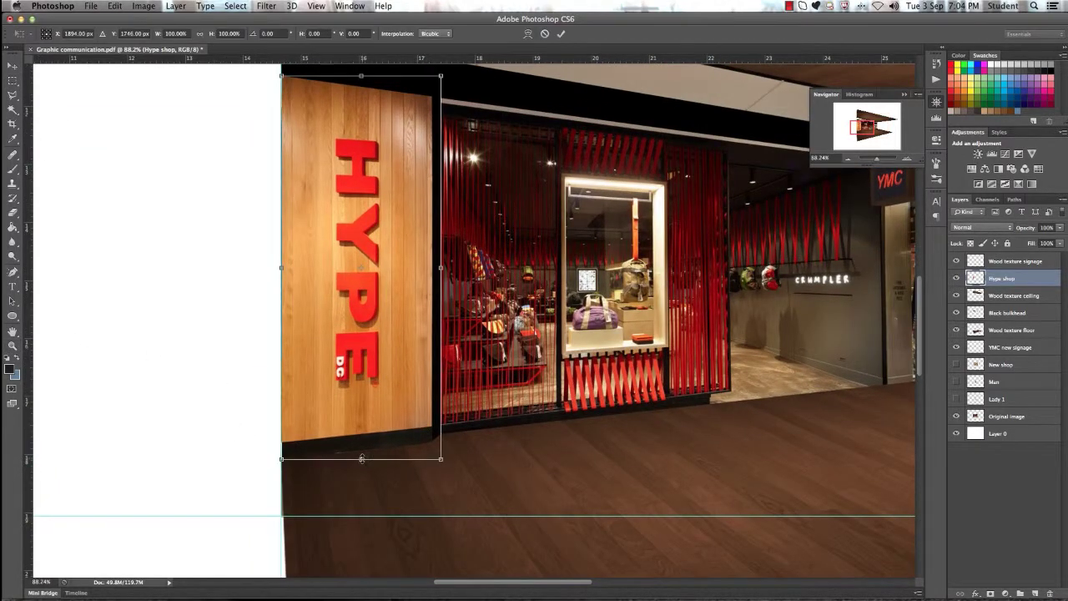
drag(361, 459, 361, 459)
key(Return)
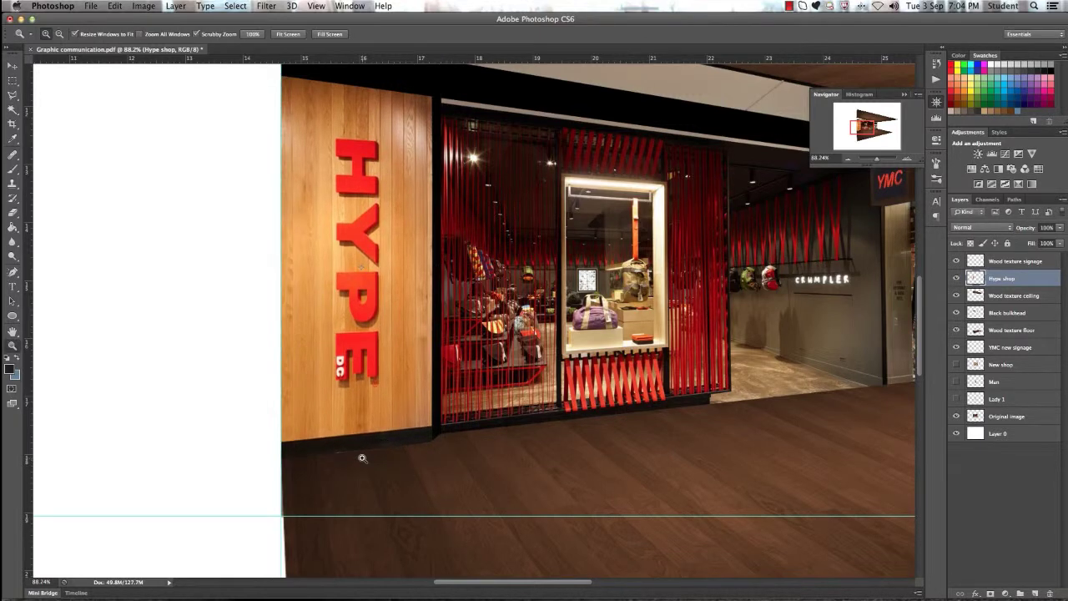
- Outline the panel's base along the floor with a polygonal lasso, deselect, and zoom back out
click(13, 93)
click(146, 495)
click(282, 457)
click(488, 434)
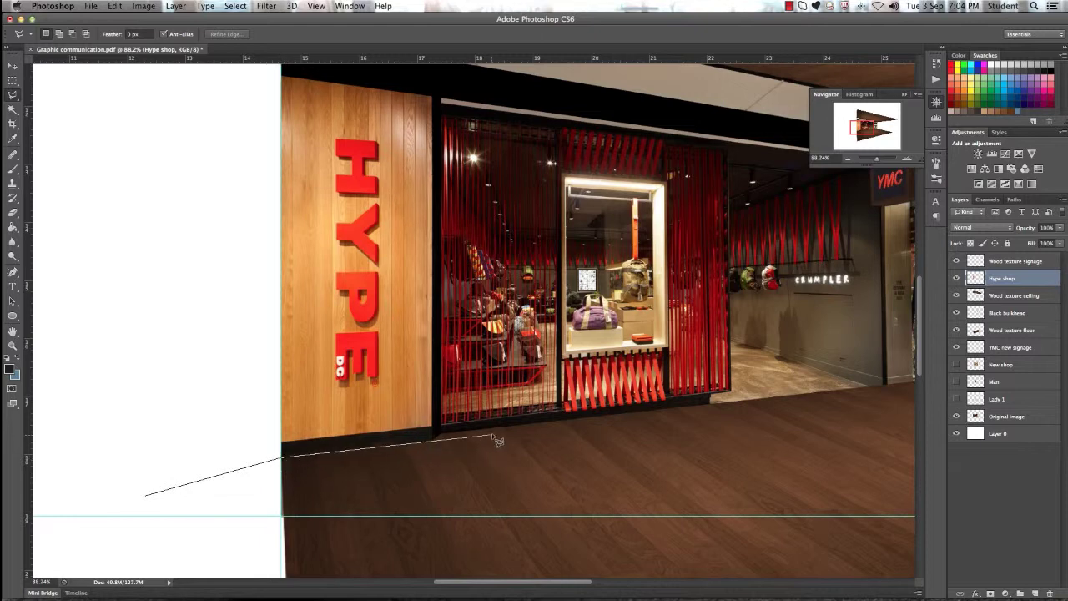
double_click(451, 464)
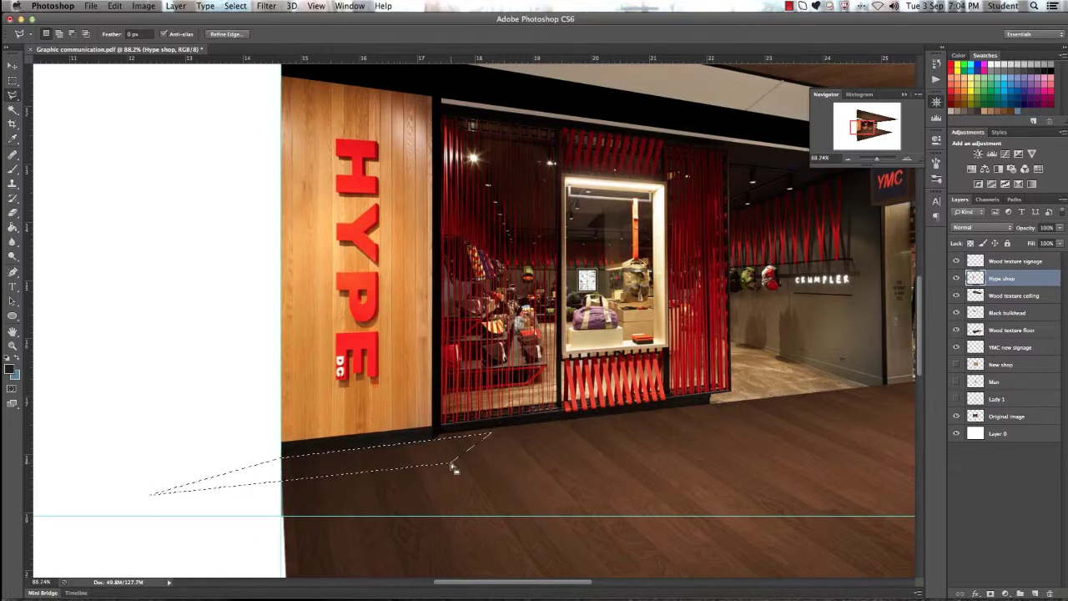
right_click(452, 467)
click(498, 388)
click(13, 344)
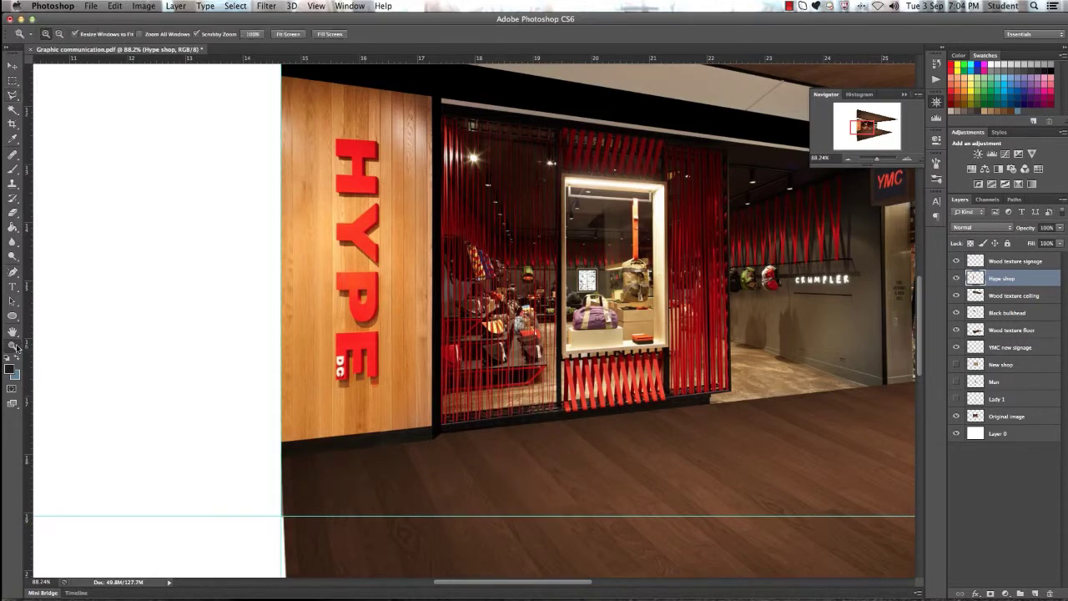
alt+click(479, 389)
- Show the New shop layer, move its image right and down, and stack it above Wood texture floor
drag(660, 440, 578, 386)
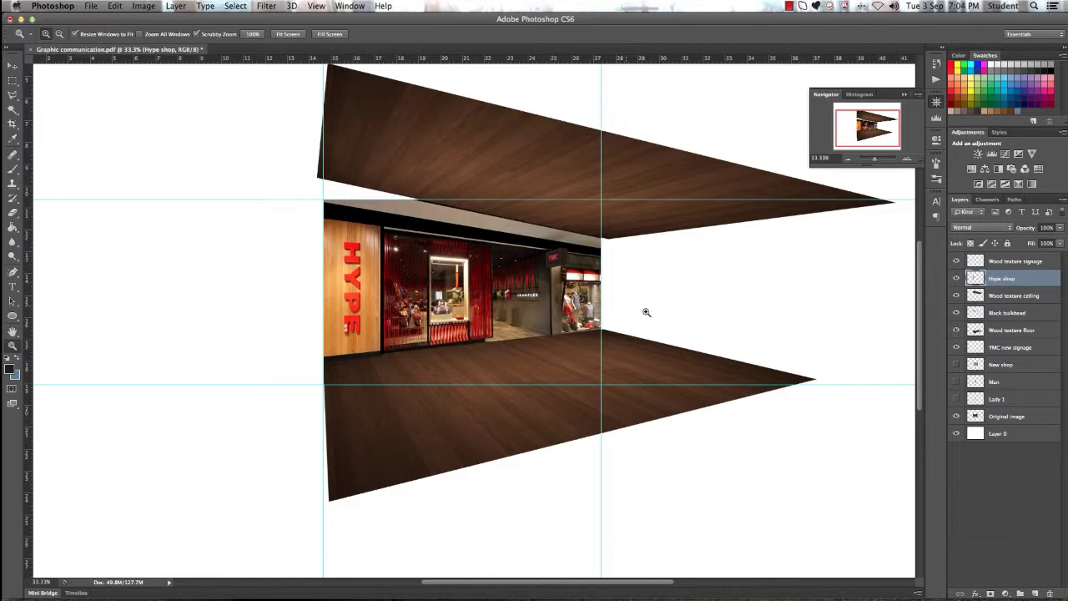
click(1005, 365)
click(957, 365)
key(v)
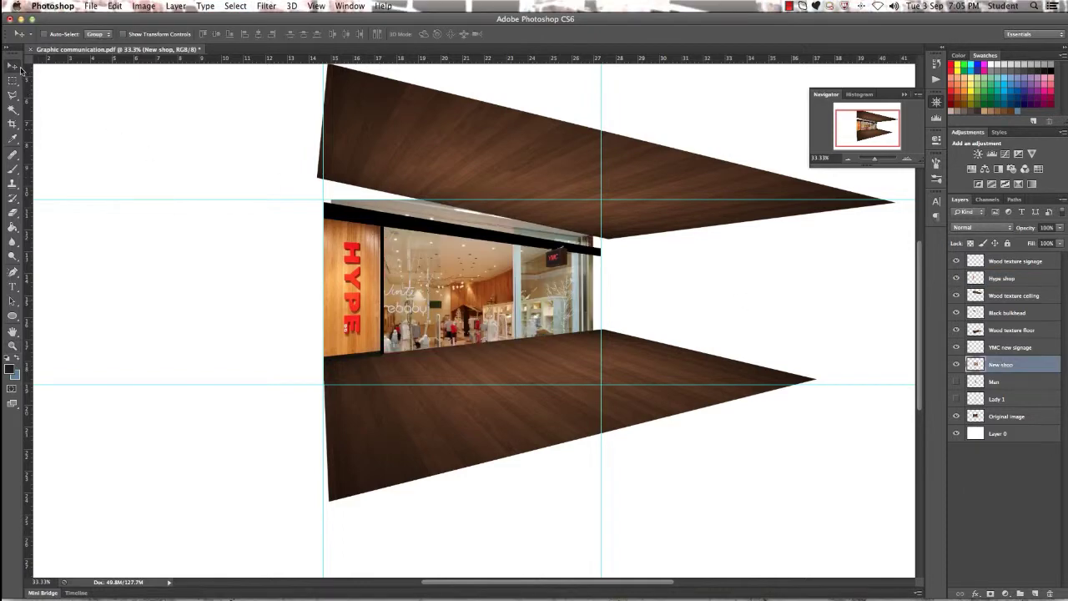
drag(526, 363, 649, 381)
drag(1007, 368, 1010, 275)
- Scale the New shop image down slightly over the corridor
key(ctrl+t)
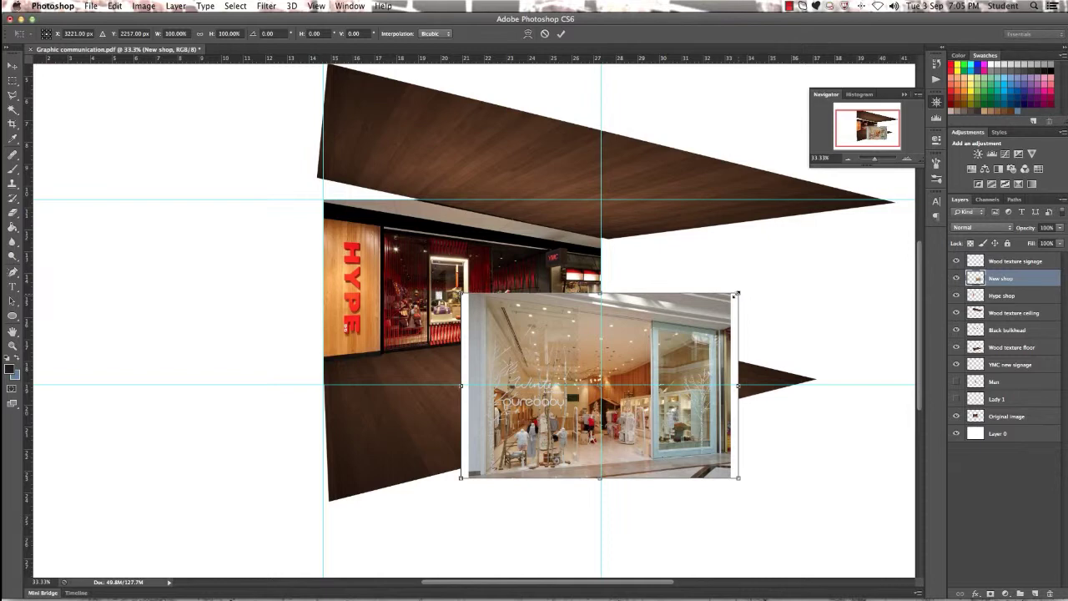
drag(735, 294, 722, 298)
key(Return)
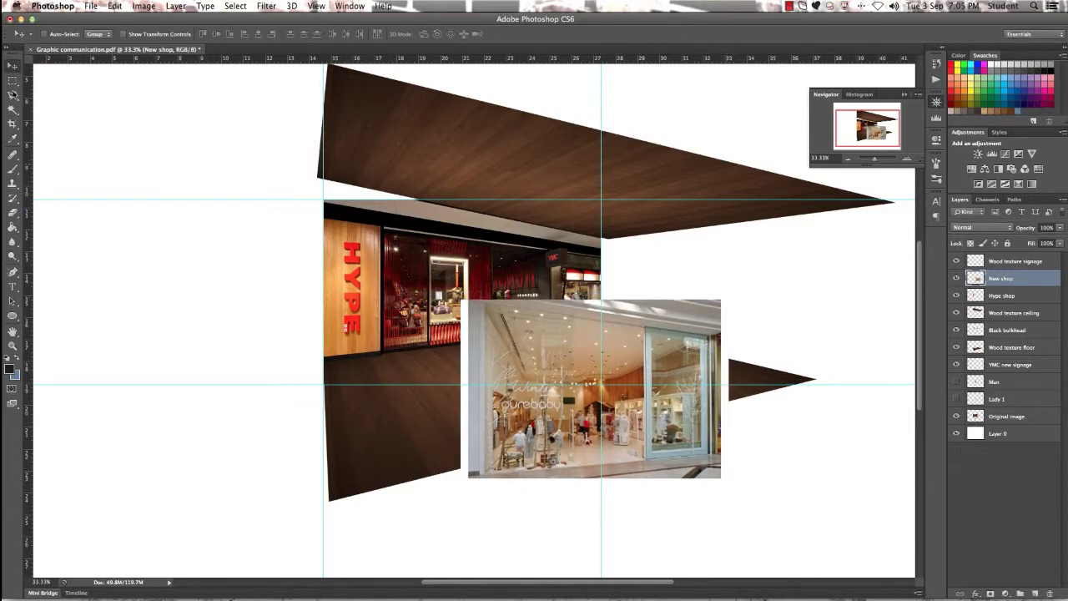
click(12, 94)
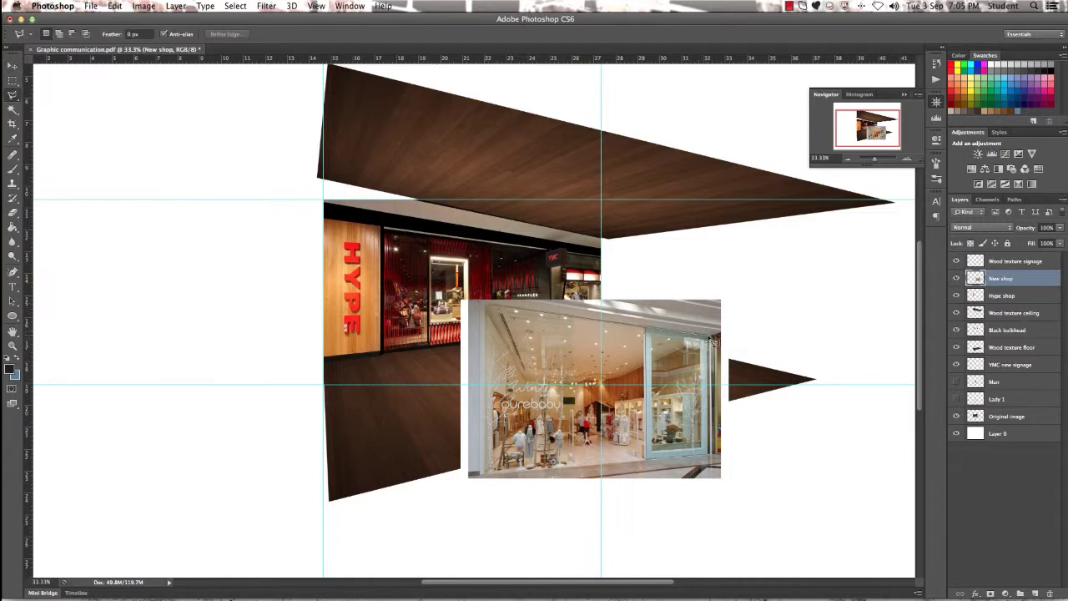
- Outline the New shop storefront with a polygonal lasso from its top-left corner around the glass door
click(876, 158)
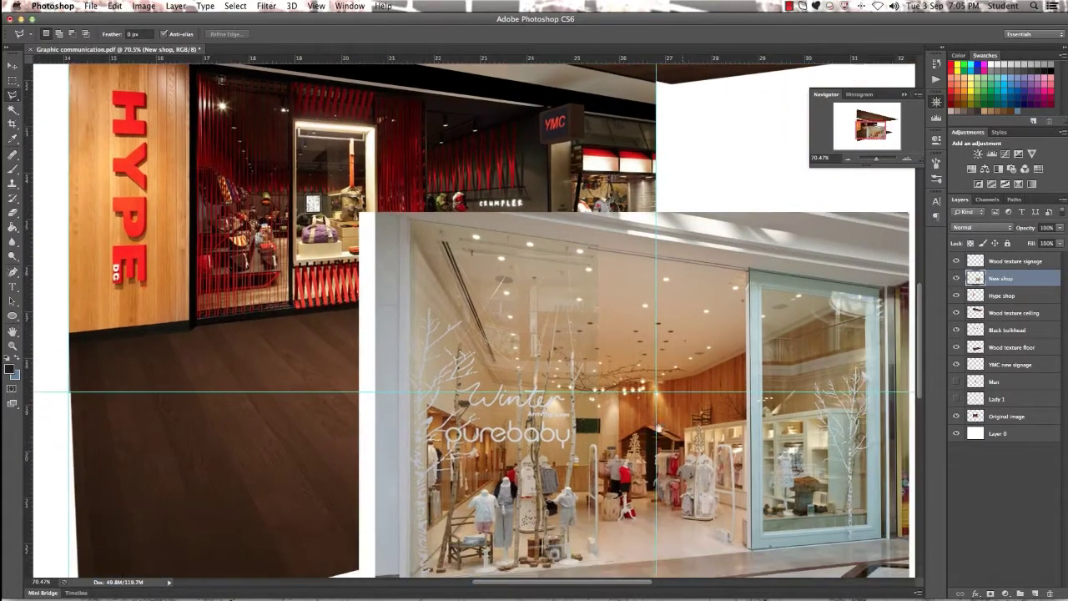
drag(652, 424, 582, 369)
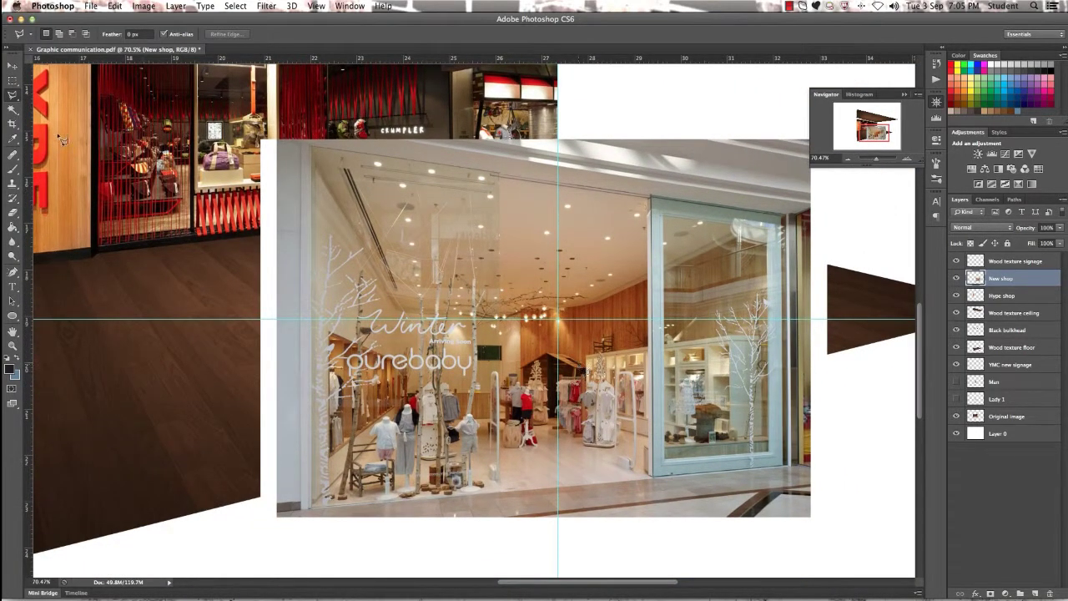
click(316, 151)
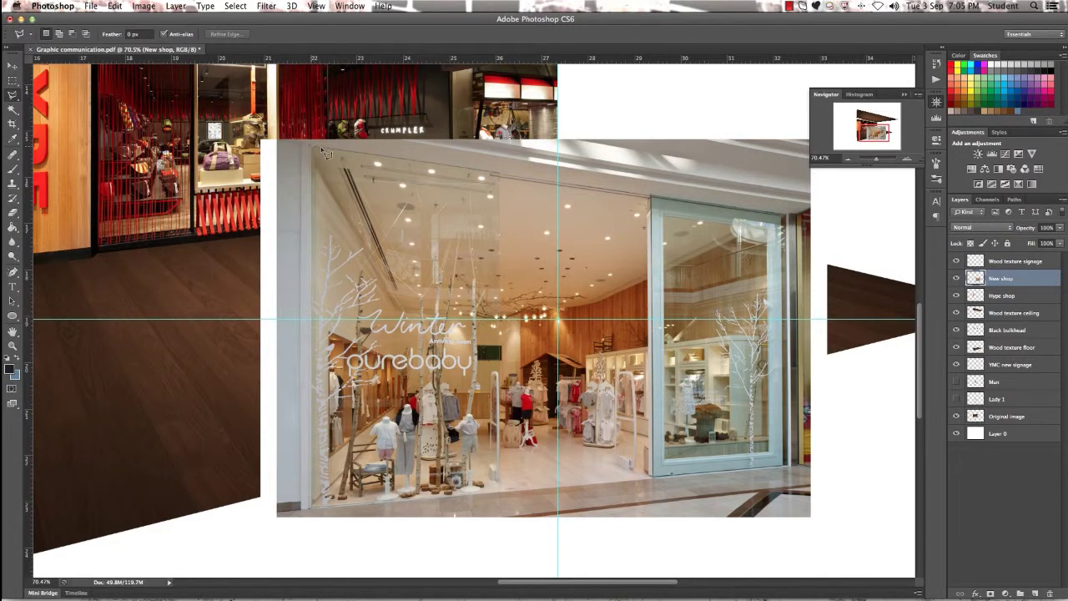
click(791, 218)
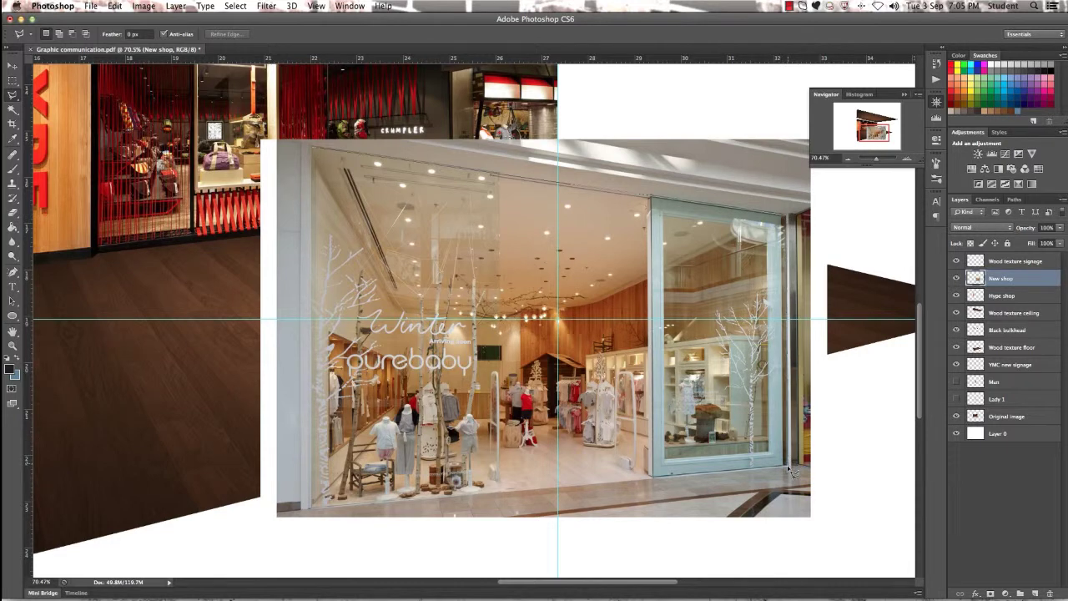
click(792, 473)
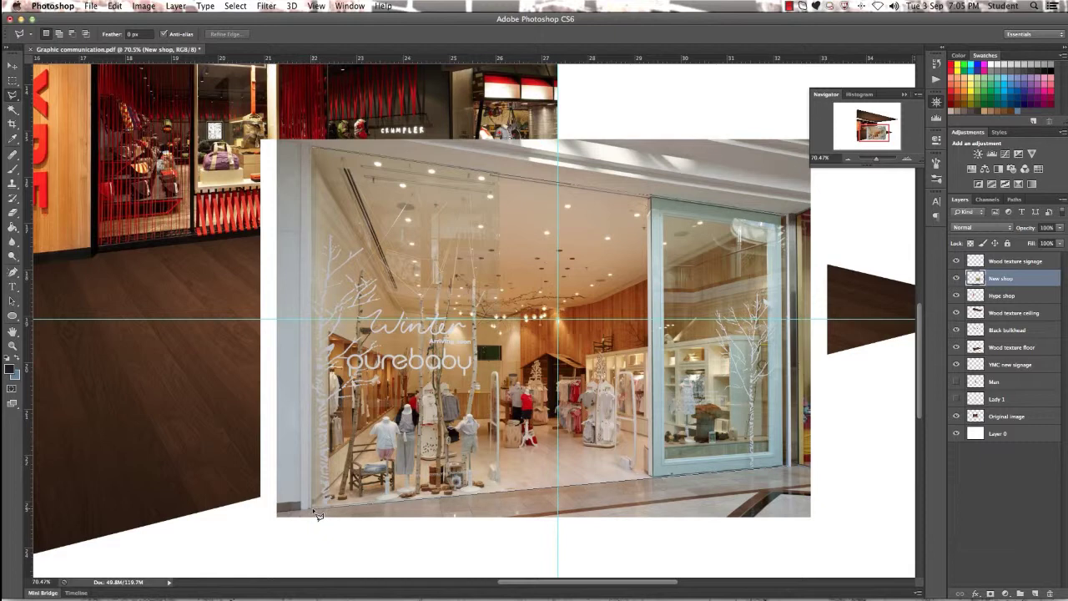
click(313, 507)
click(315, 149)
- Delete everything outside the storefront outline and deselect
right_click(349, 172)
click(373, 185)
key(Delete)
right_click(394, 194)
click(408, 200)
mouse_move(481, 260)
mouse_down()
mouse_move(535, 366)
mouse_move(300, 171)
mouse_up()
click(13, 66)
- Distort the storefront's top-right corner upward, then shrink it to about 72% to reveal the YMC shop
key(super+t)
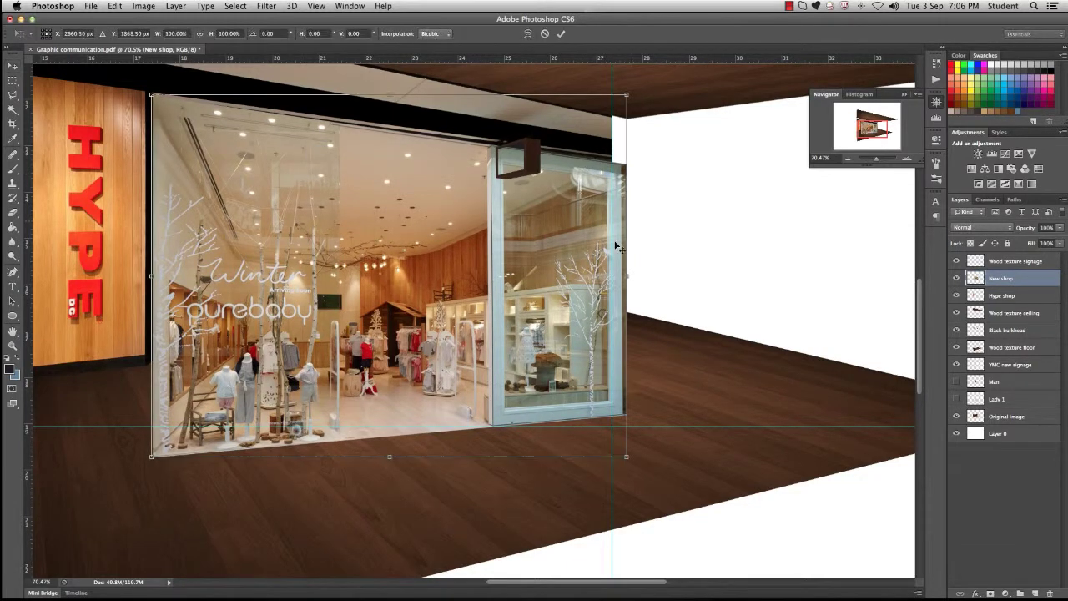
right_click(596, 238)
drag(626, 96, 630, 88)
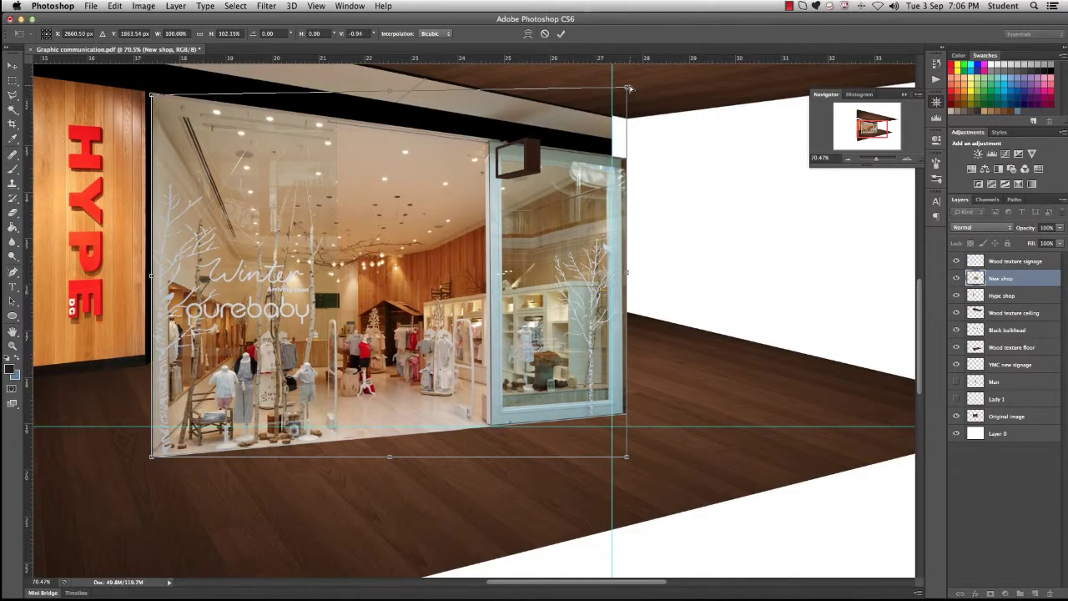
key(Return)
key(super+t)
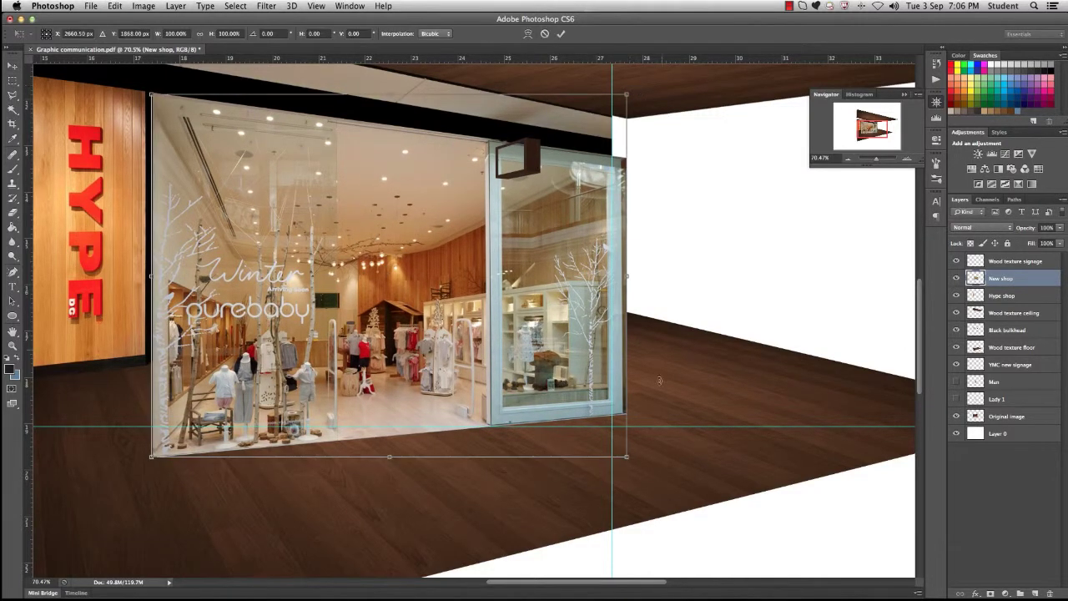
drag(628, 458, 524, 320)
key(Return)
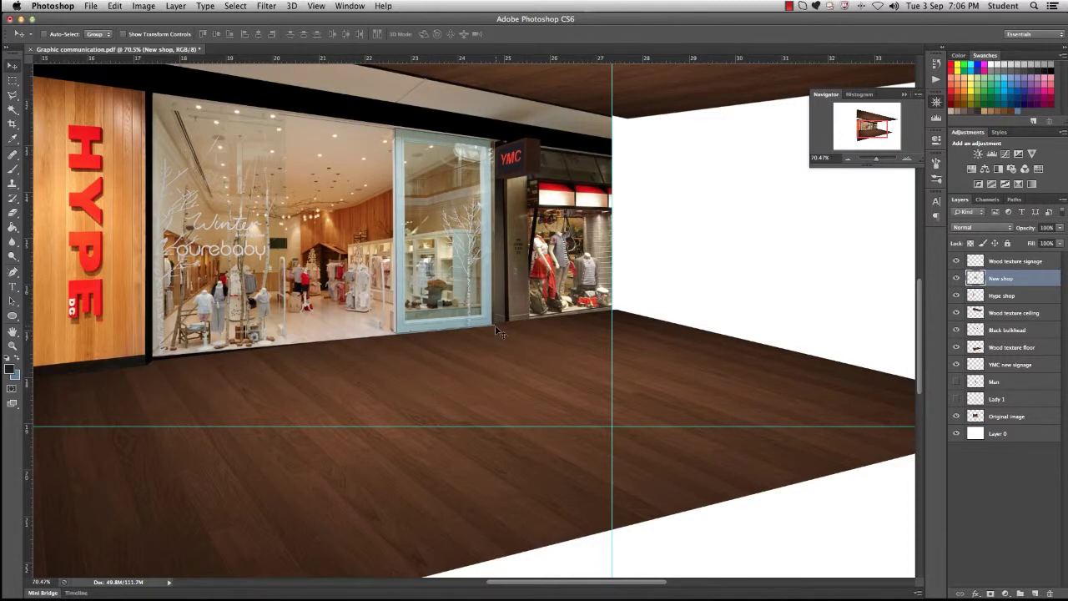
- Distort the storefront's corners to about 104% width and under 1° tilt, matching the corridor edges
key(super+t)
right_click(459, 317)
click(499, 369)
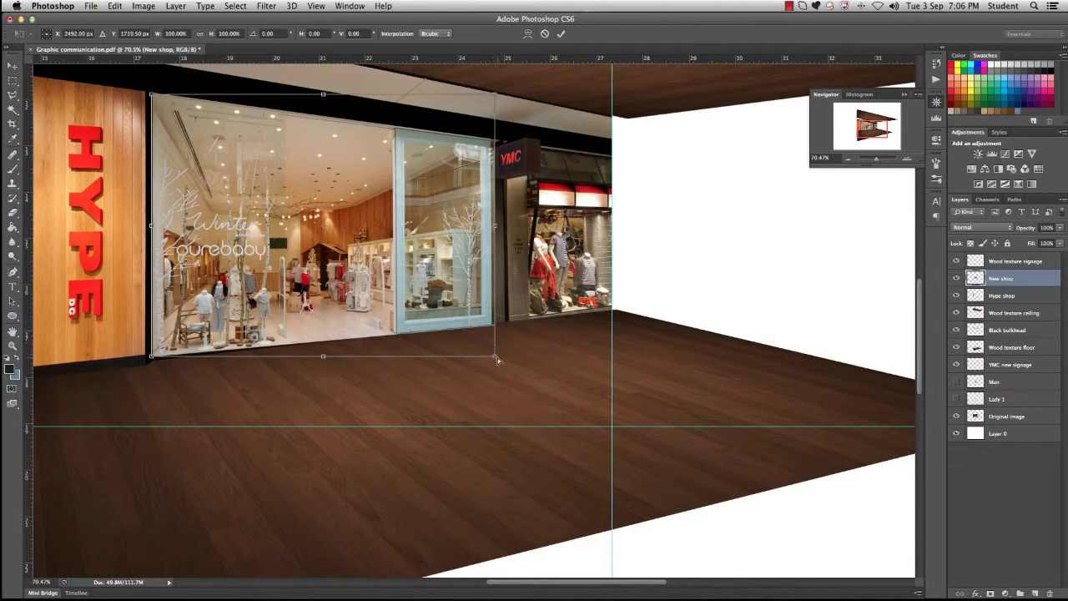
drag(496, 359, 512, 356)
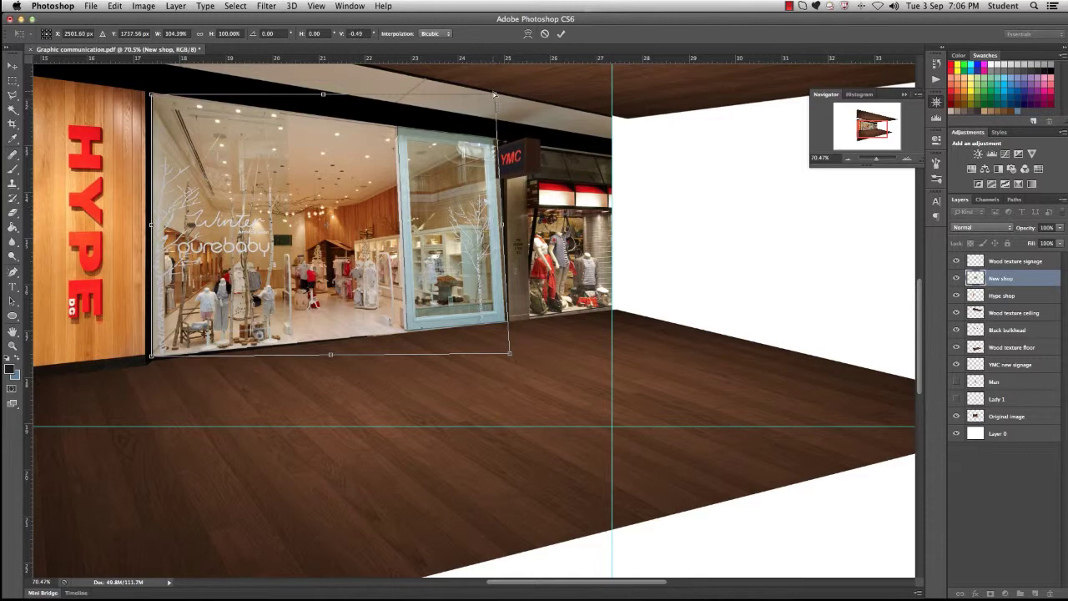
drag(494, 97, 510, 101)
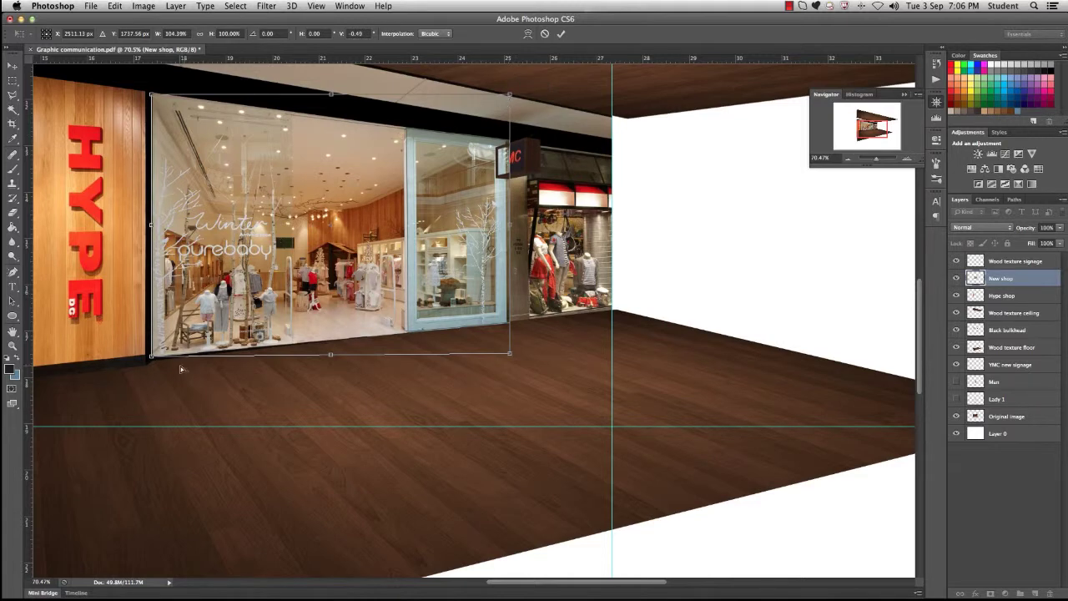
drag(152, 359, 151, 357)
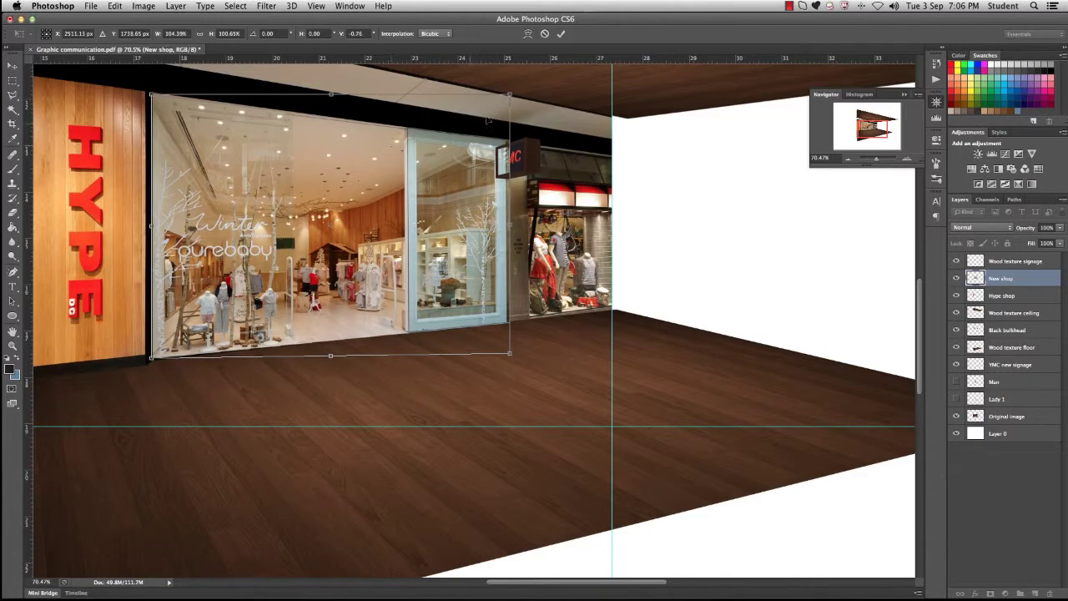
drag(512, 97, 510, 100)
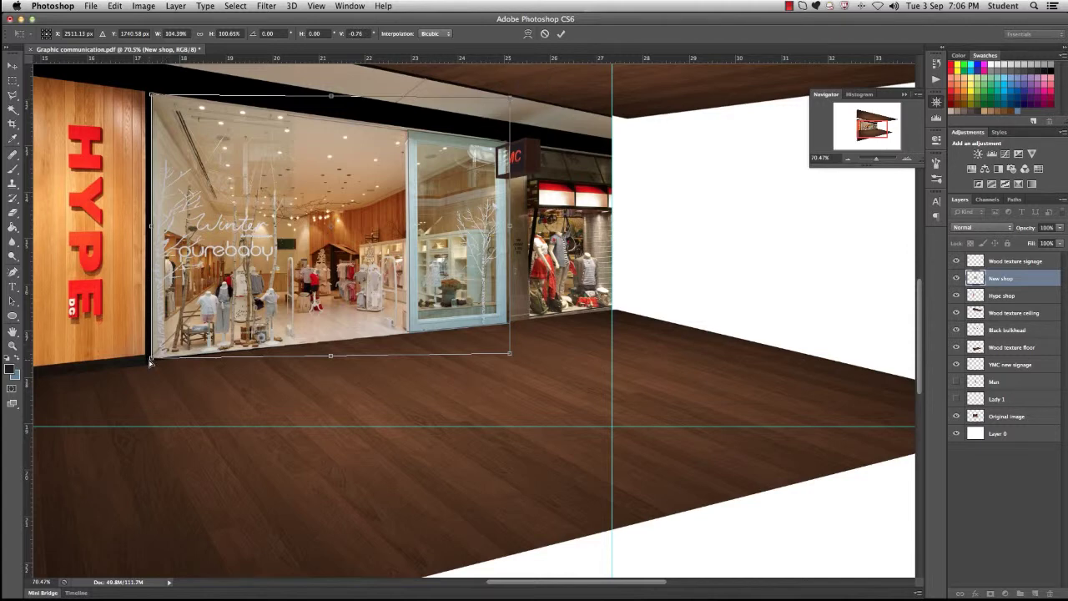
key(Return)
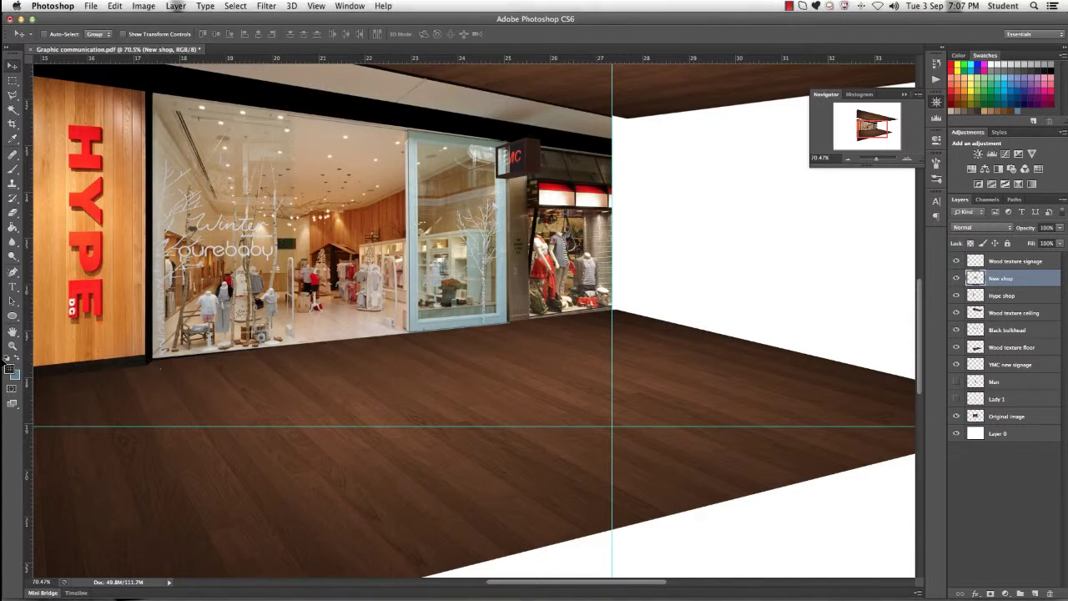
- Zoom in and lower the storefront's bottom-left corner onto the floor line, about 100.75% tall
click(14, 344)
drag(63, 286, 104, 340)
key(super+t)
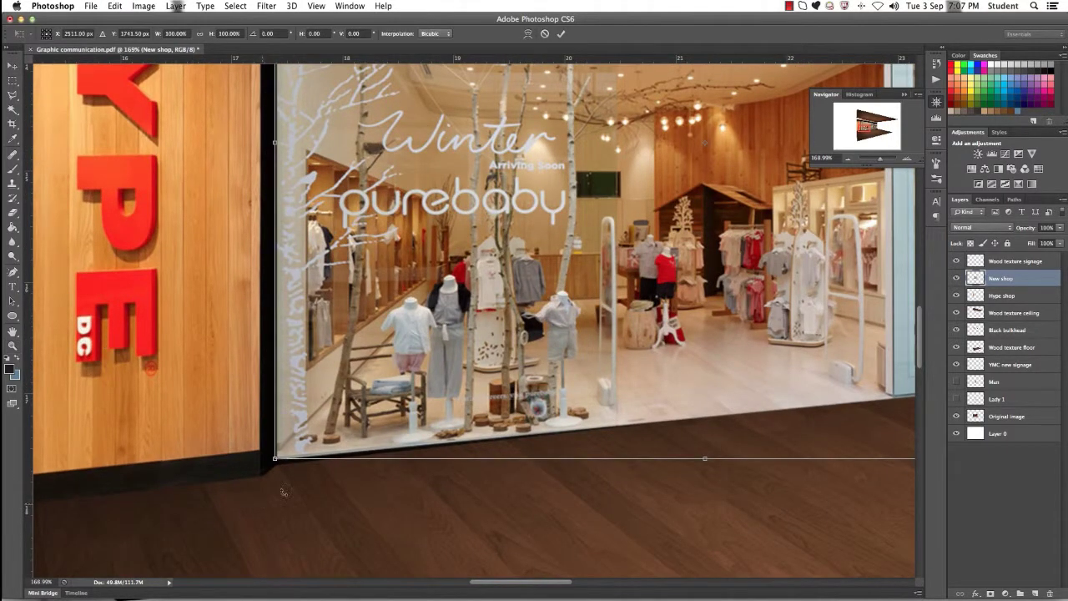
right_click(311, 483)
click(340, 466)
drag(276, 459, 275, 463)
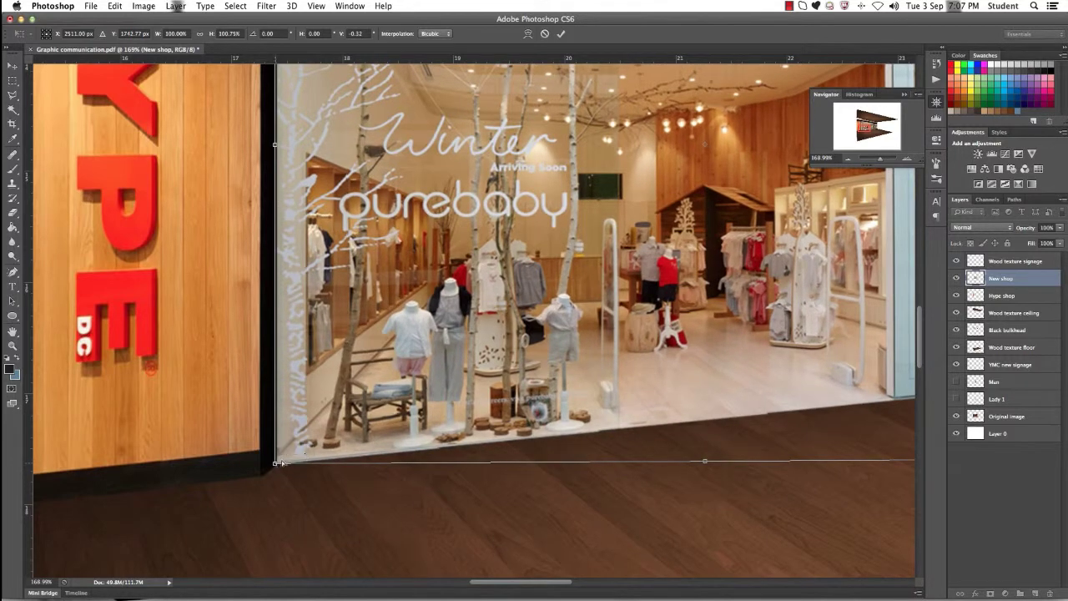
key(Return)
- Zoom out to 66.7% to see the whole shopfront composition
key(z)
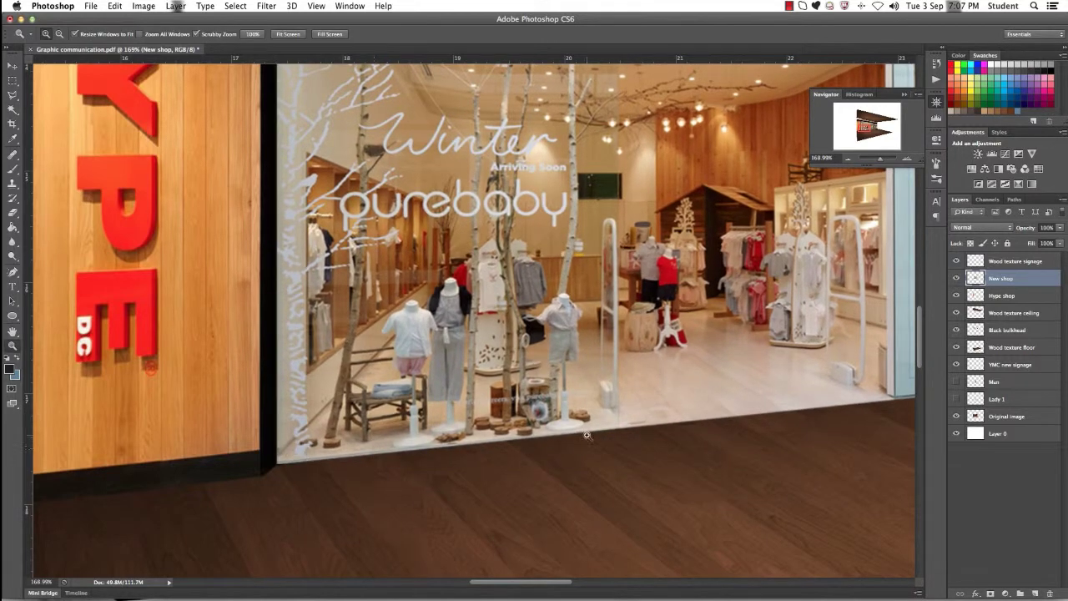
alt+click(525, 380)
alt+click(567, 380)
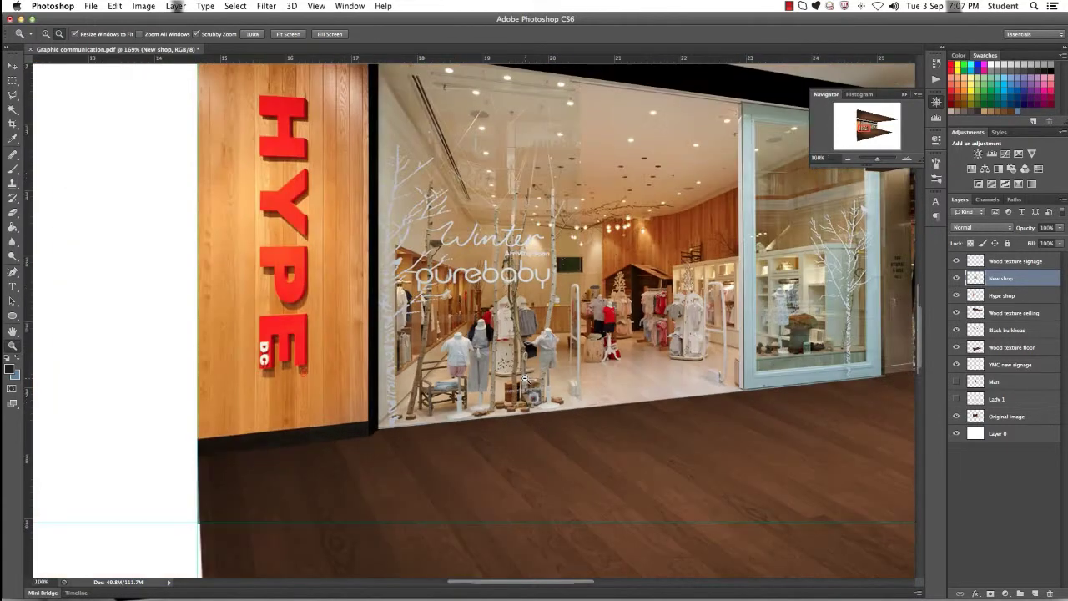
alt+click(610, 378)
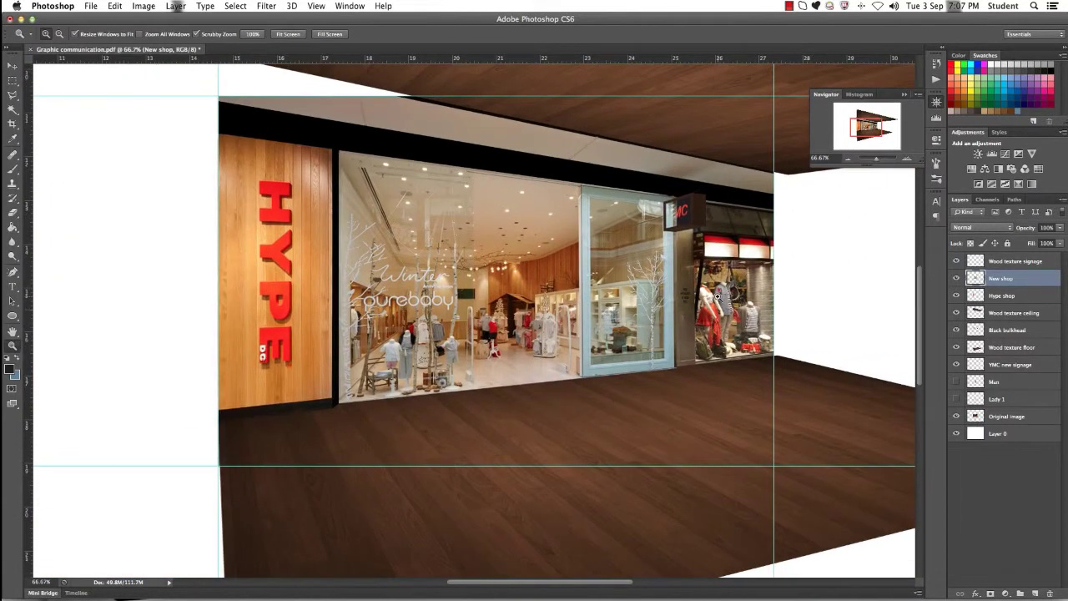
- Distort the New shop image so its bottom corner sits on the wooden floor line
click(788, 342)
click(788, 343)
scroll(701, 407, up, 5)
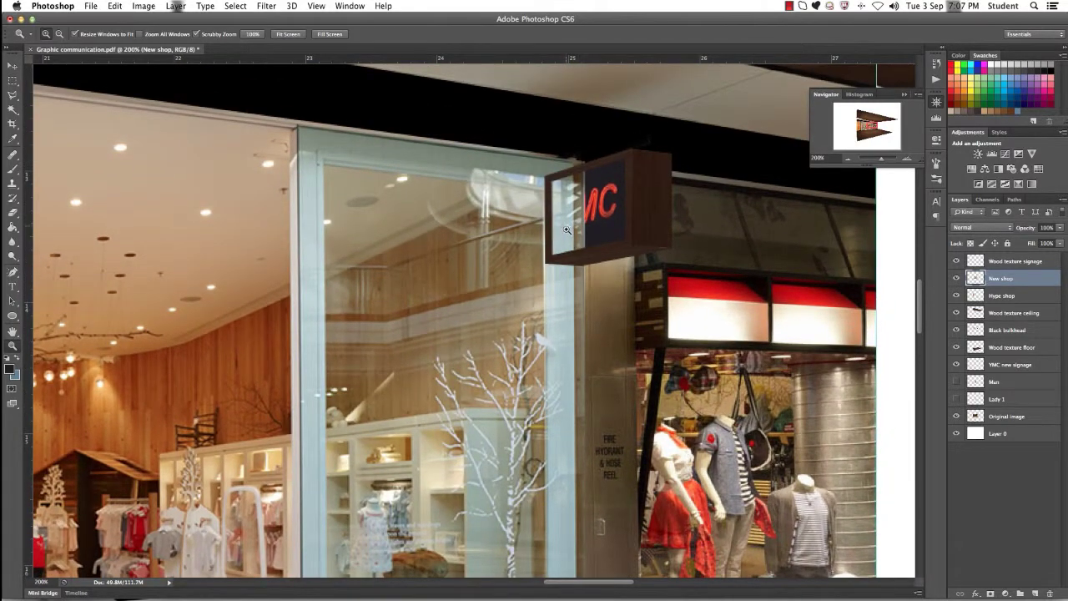
scroll(610, 324, down, 10)
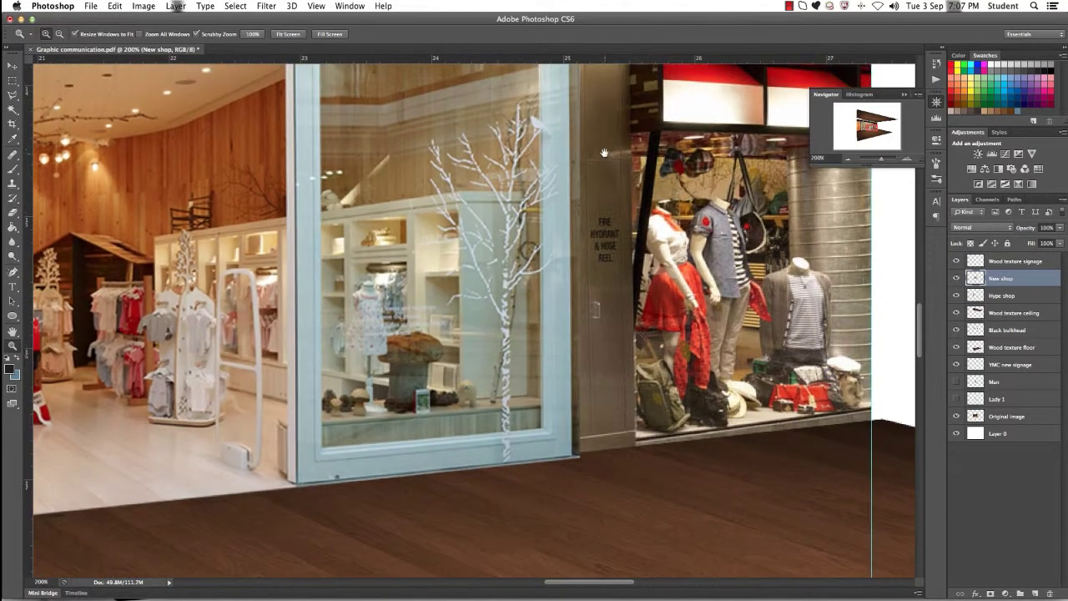
key(super+t)
right_click(618, 444)
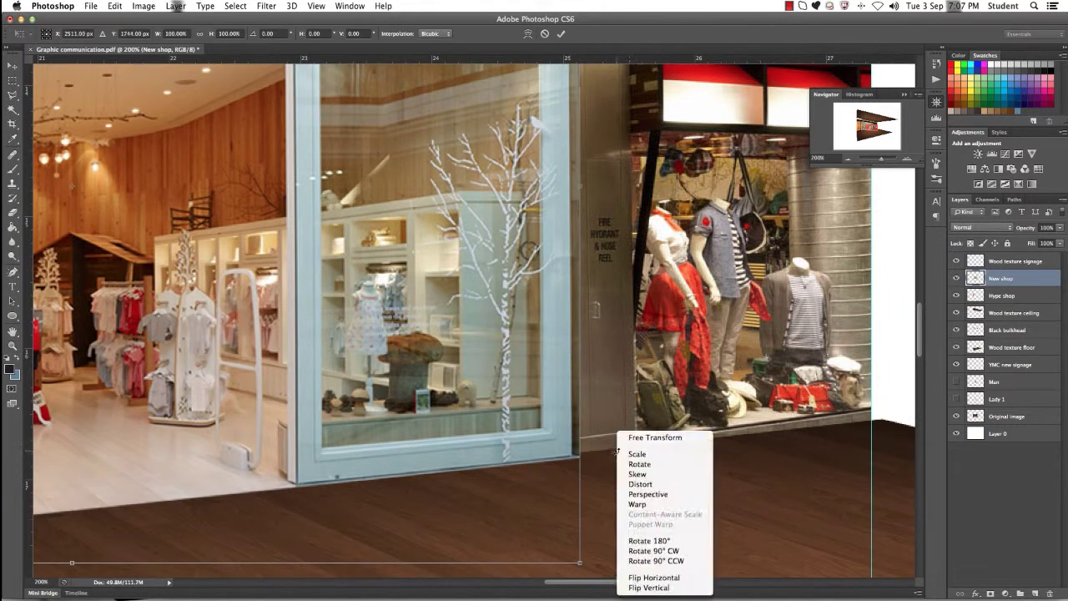
click(642, 484)
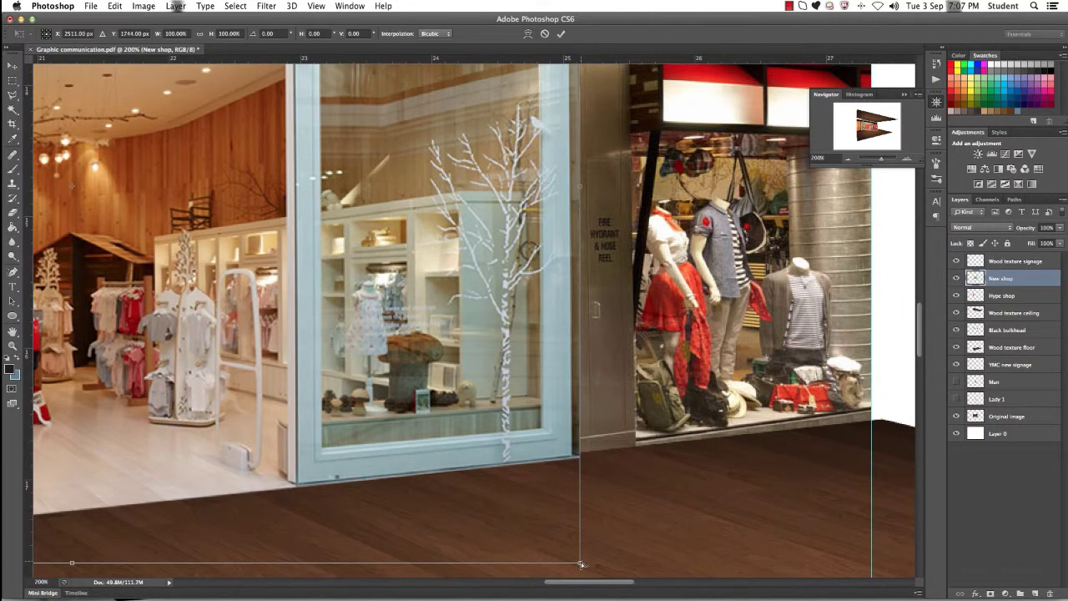
drag(582, 563, 580, 558)
key(Return)
- Draw a test polygonal lasso selection around the floor strip below the shop, then deselect it
key(z)
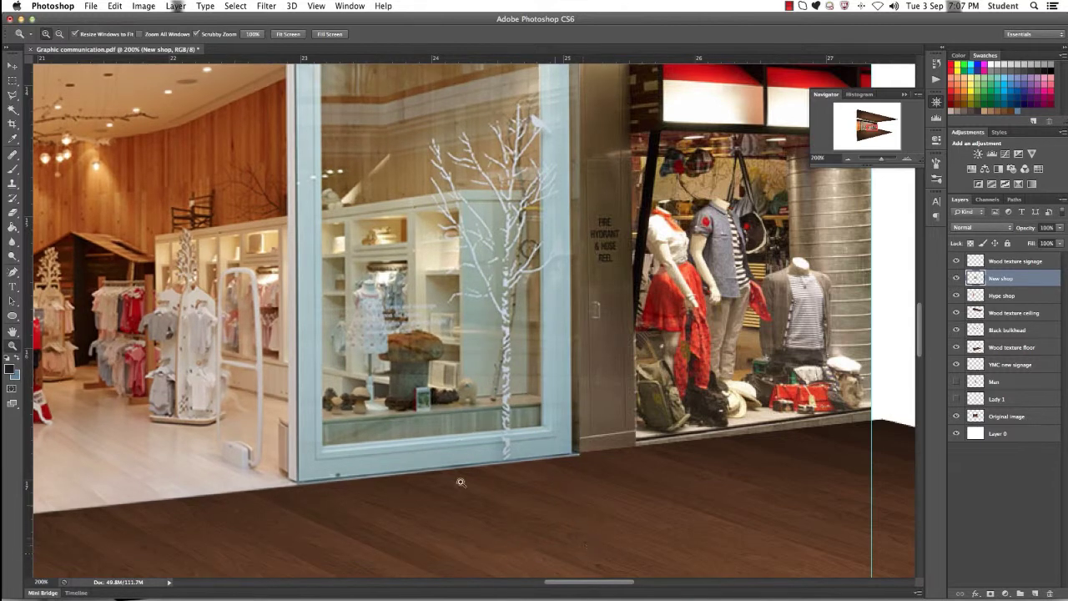
click(13, 95)
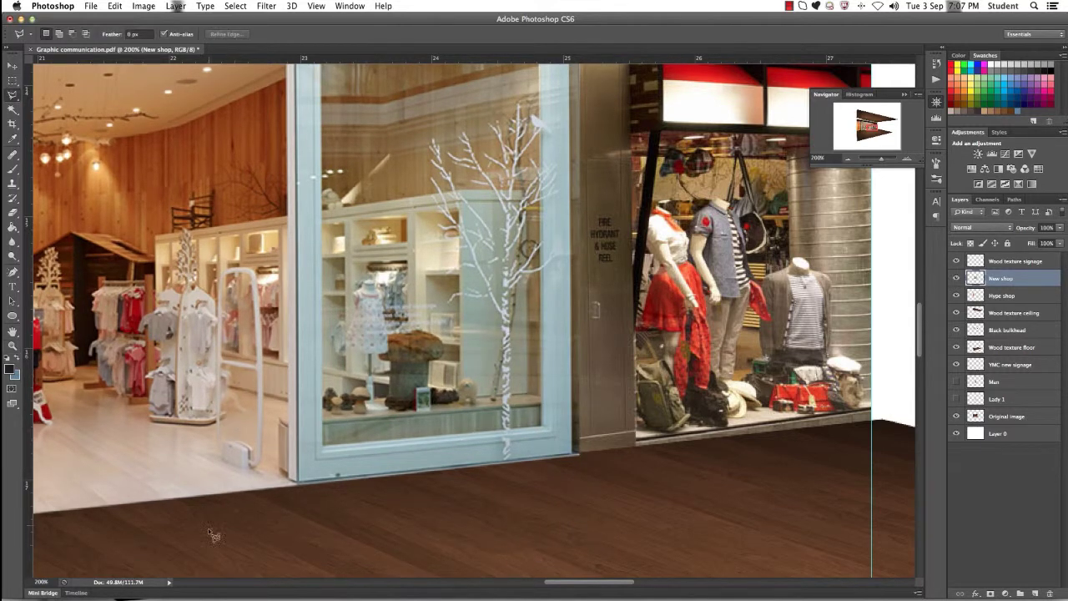
click(297, 485)
double_click(635, 468)
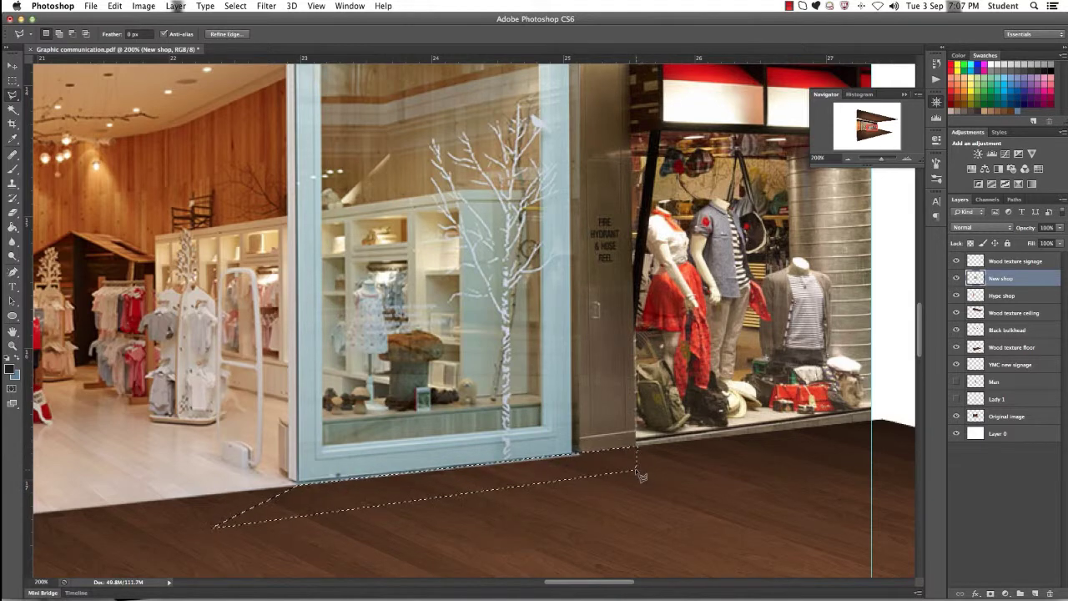
right_click(654, 468)
click(683, 386)
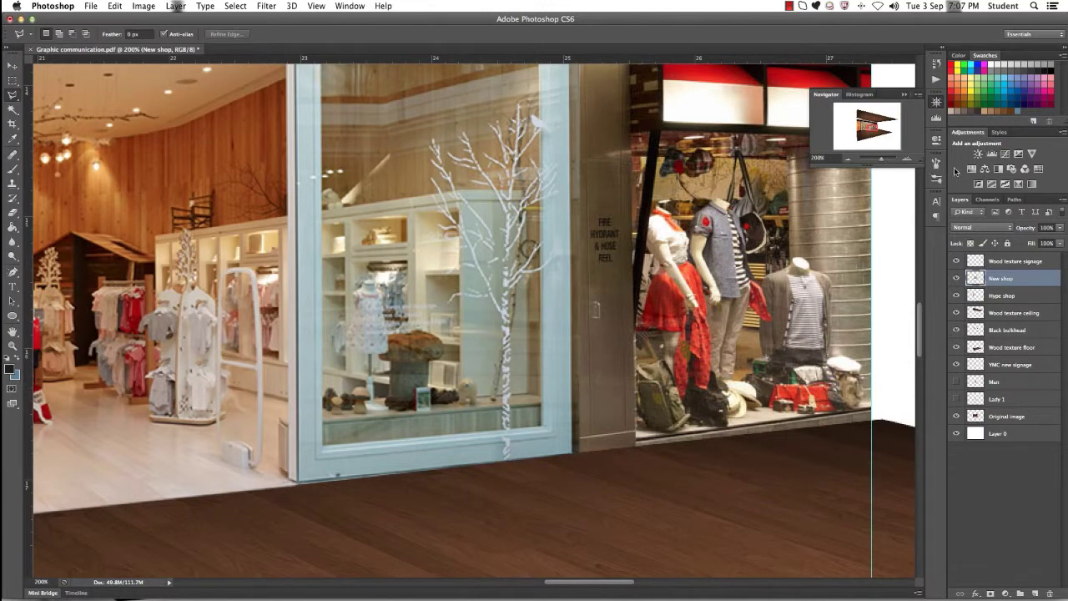
- Zoom out slightly and drag the New shop layer below YMC new signage in the Layers panel
drag(882, 160, 876, 161)
scroll(760, 252, up, 3)
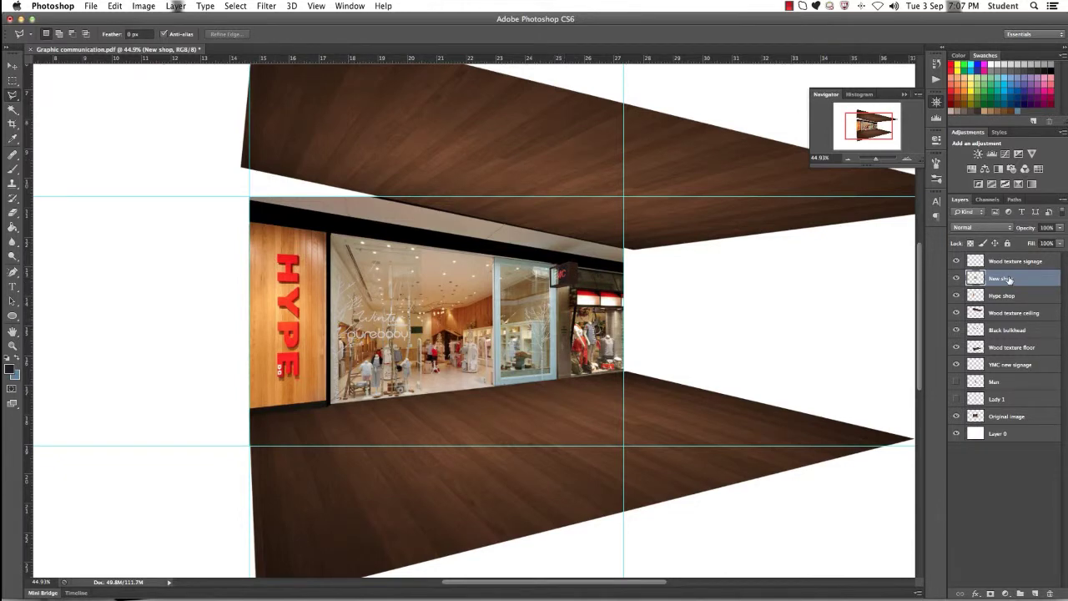
drag(1008, 280, 1014, 367)
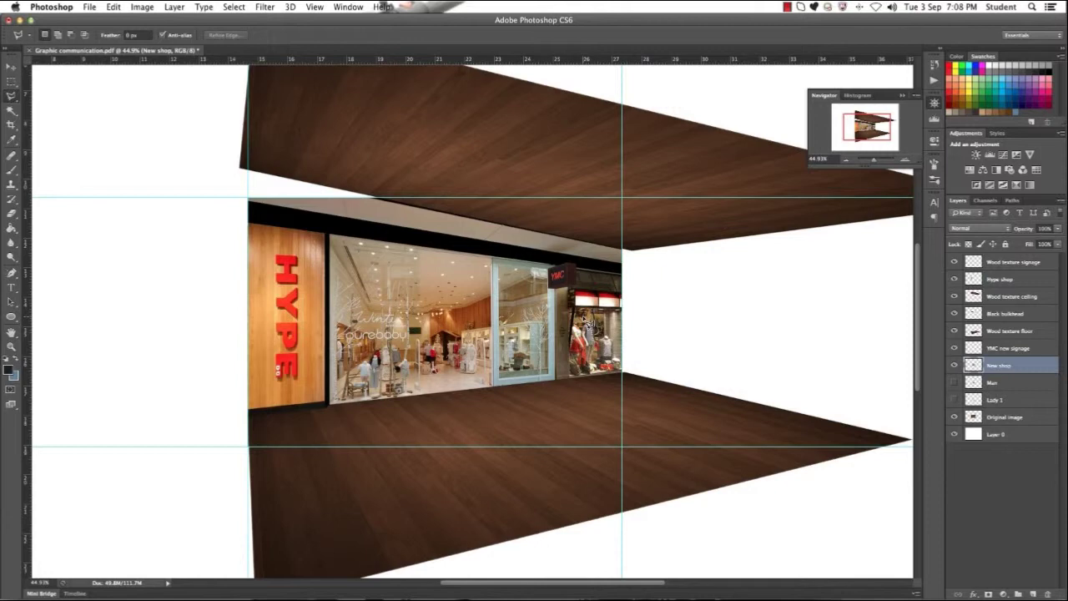
- Paste the black-and-white shop front as Layer 1, scale it to about 58%, and move it right
key(m)
key(ctrl+v)
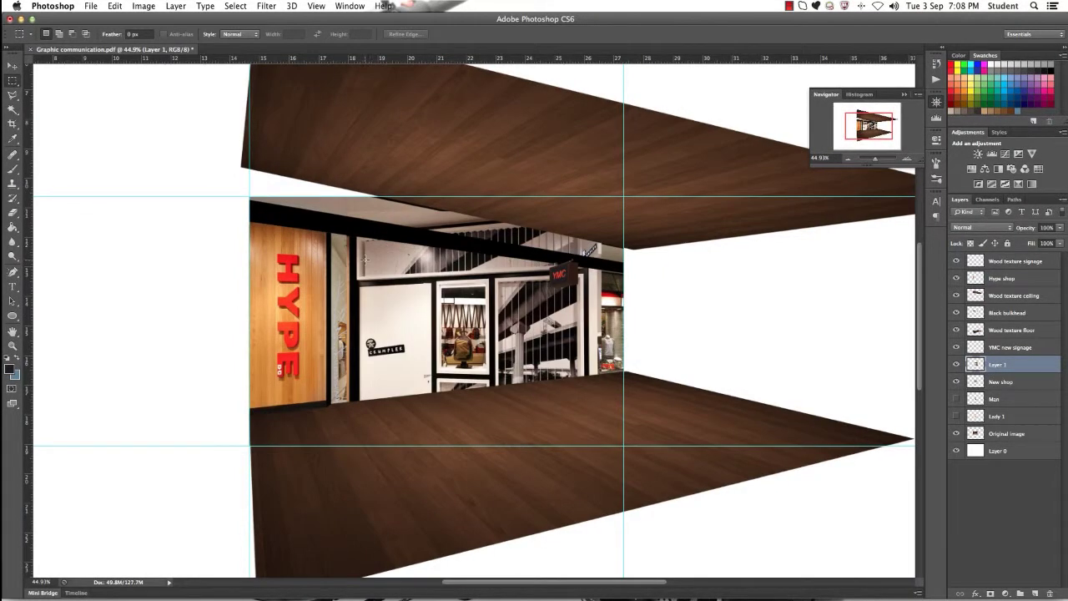
key(ctrl+t)
drag(346, 210, 448, 309)
key(Return)
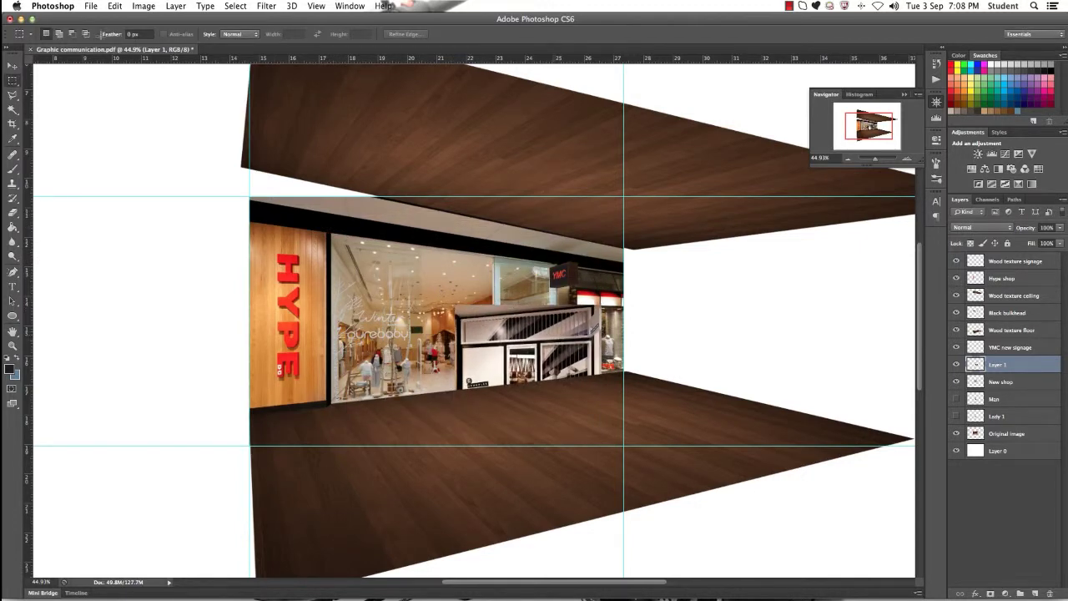
click(12, 66)
drag(533, 333, 622, 298)
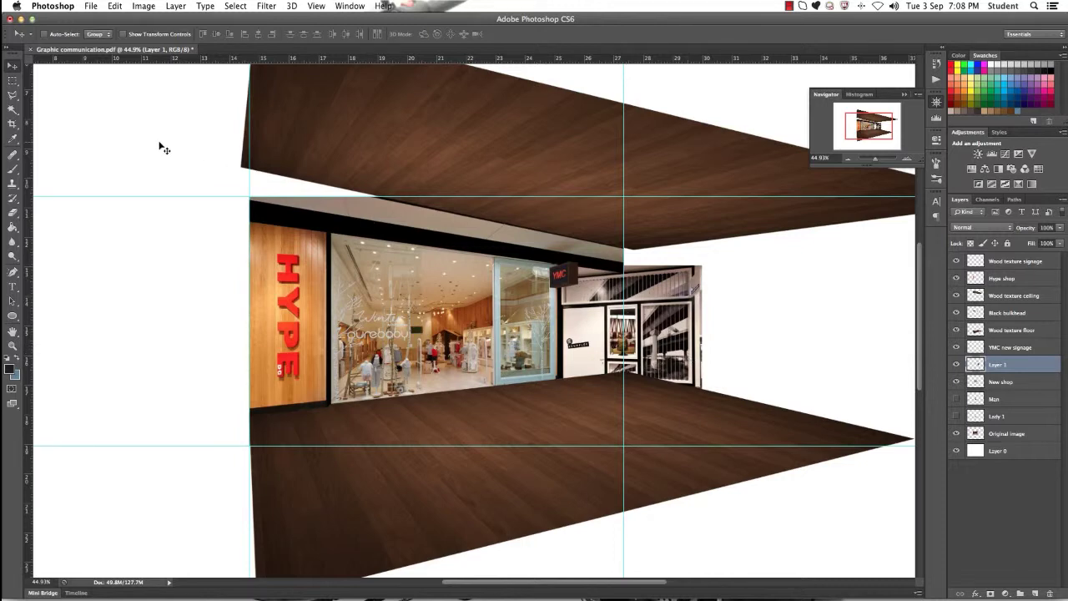
- Flip Layer 1 horizontally and nudge it slightly right into the corridor
key(ctrl+t)
right_click(716, 296)
click(741, 441)
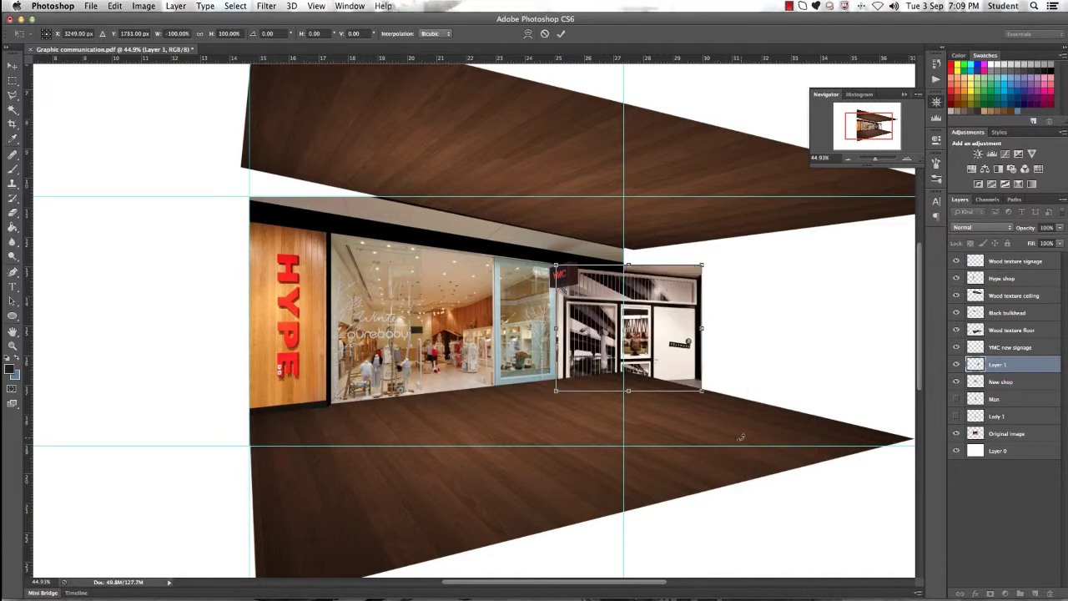
key(Return)
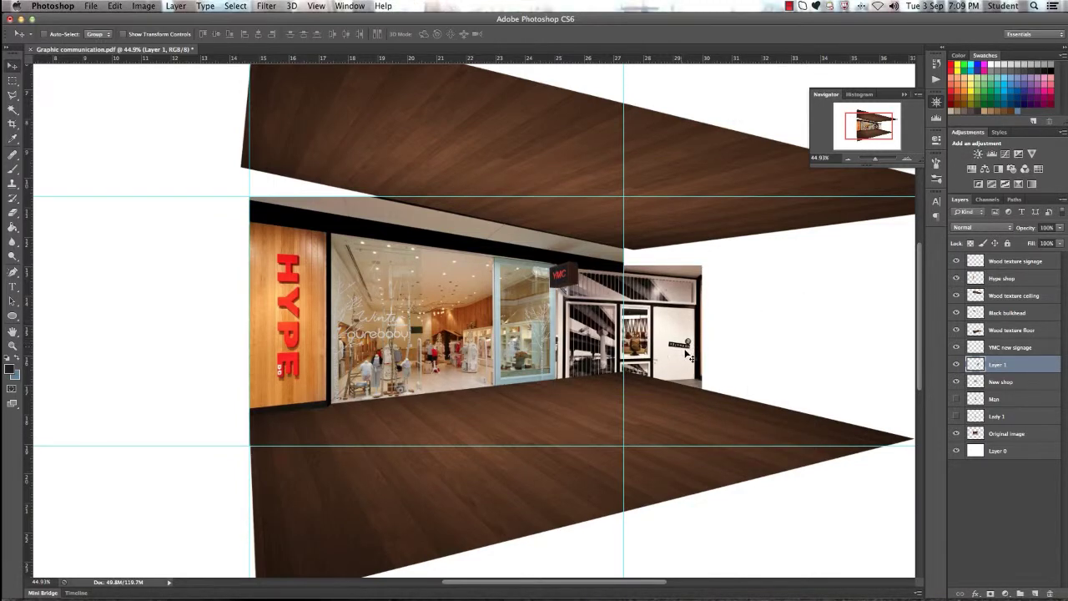
drag(615, 329, 624, 289)
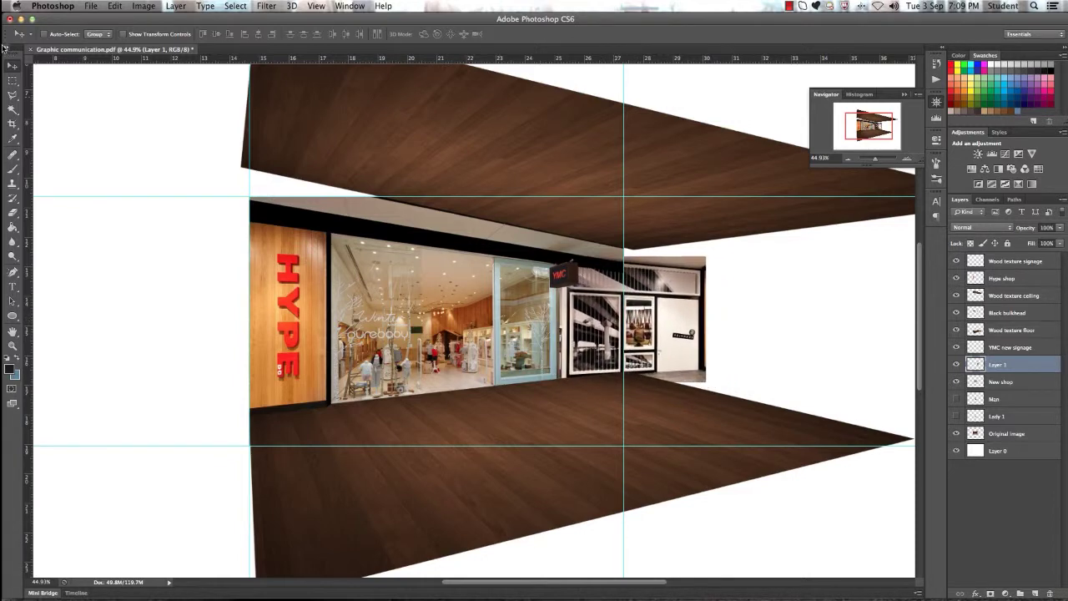
- Draw a rectangular selection over the centre shop, then deselect it
click(12, 80)
drag(394, 154, 564, 438)
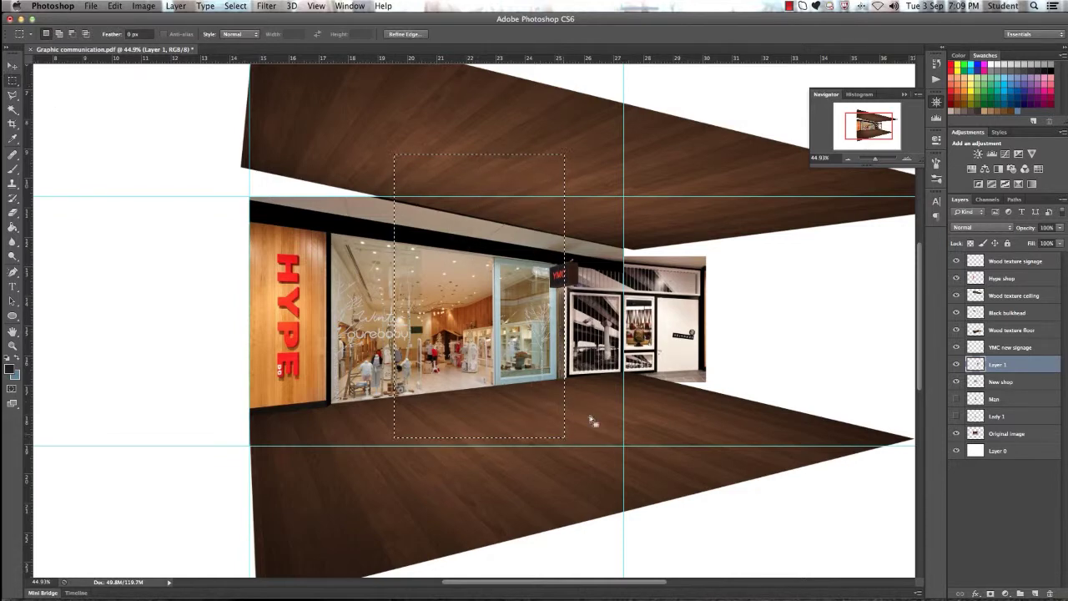
right_click(622, 382)
click(667, 337)
- Nudge the right shop front left and distort its bottom-right corner upward to follow the floor
key(v)
drag(659, 345, 652, 343)
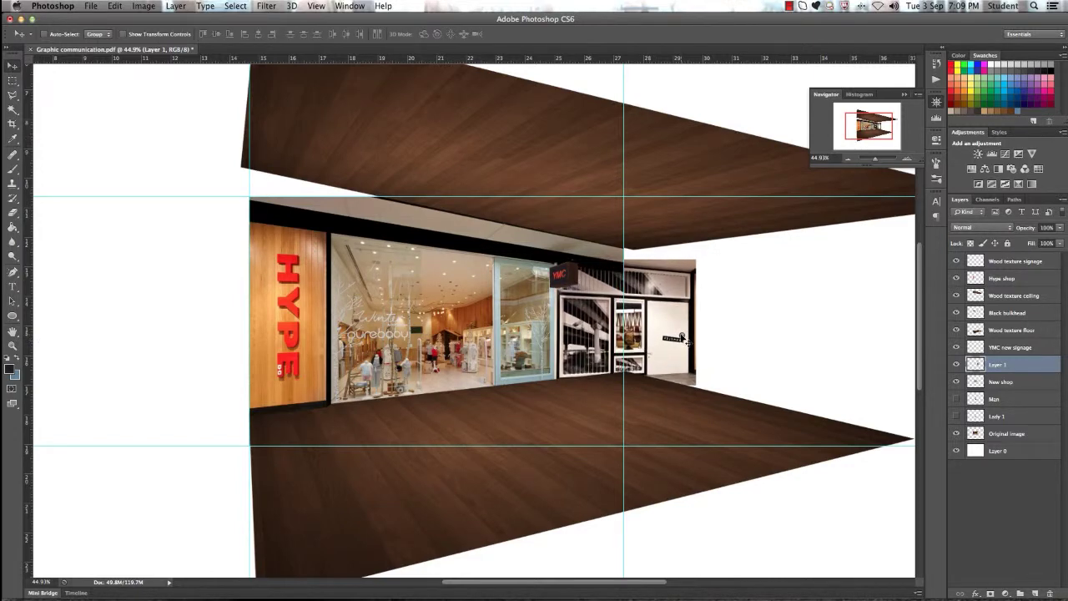
key(super+t)
right_click(686, 288)
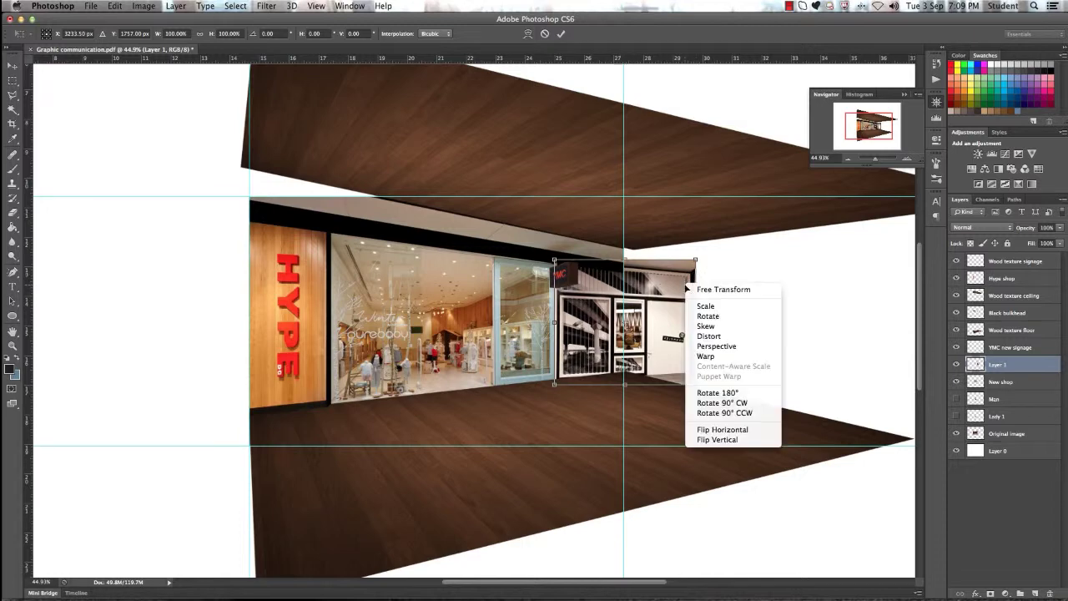
click(710, 338)
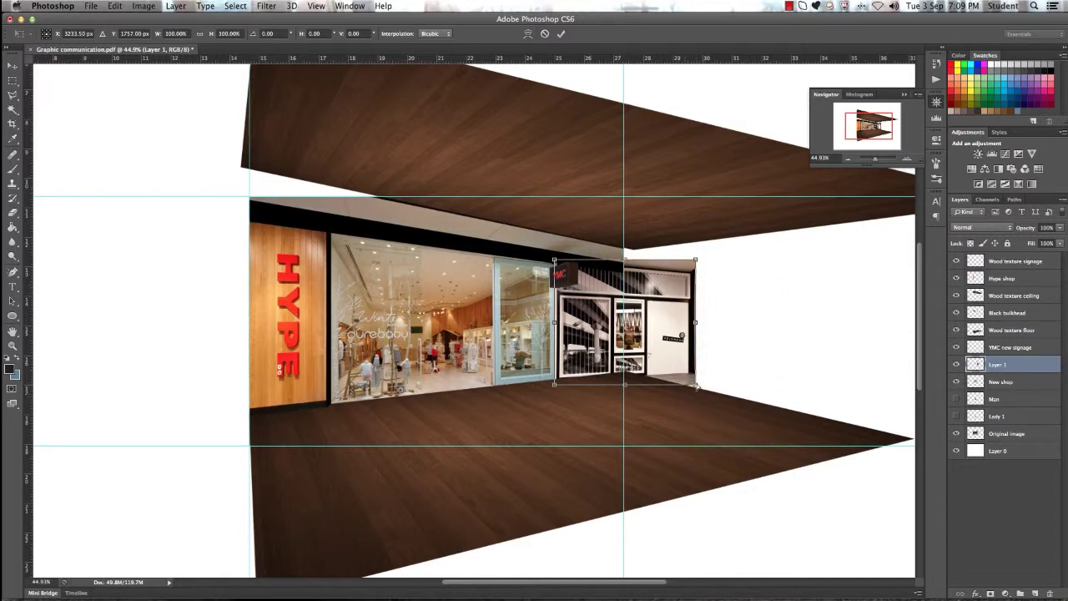
drag(697, 386, 696, 375)
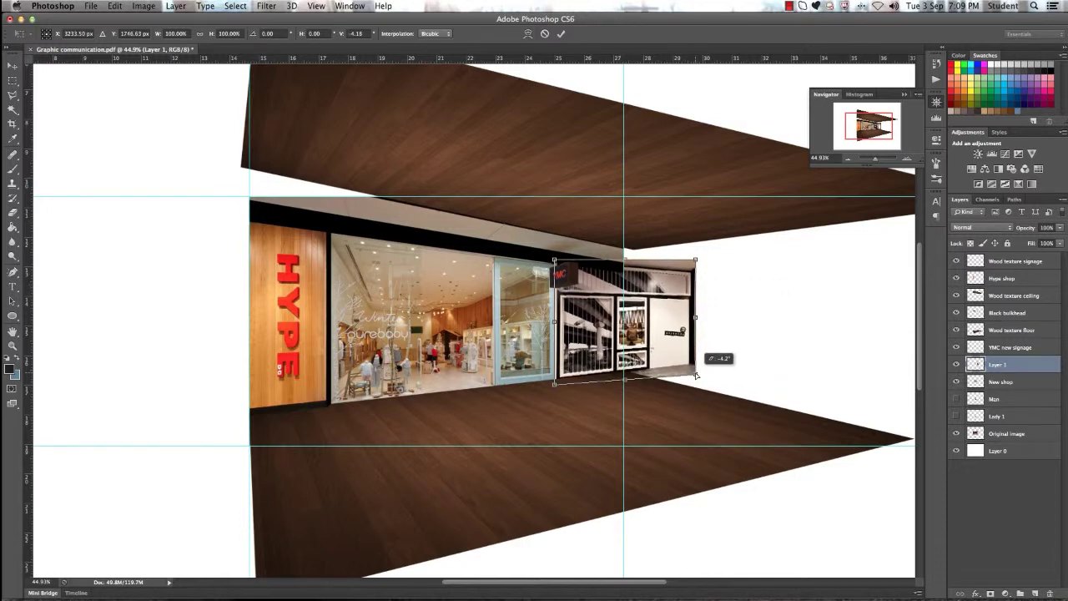
key(Return)
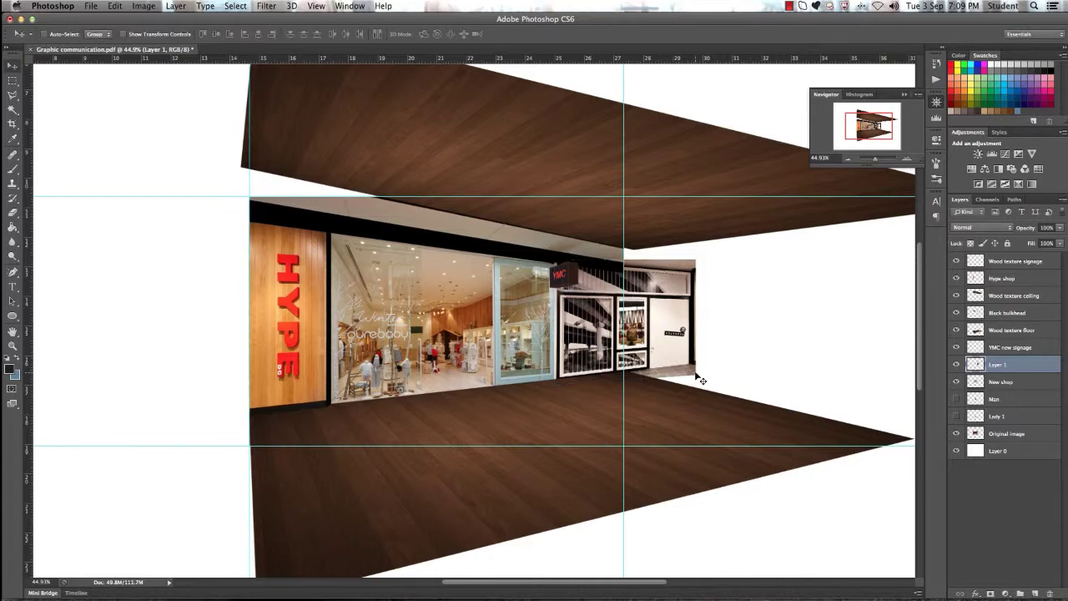
click(13, 346)
drag(637, 326, 497, 185)
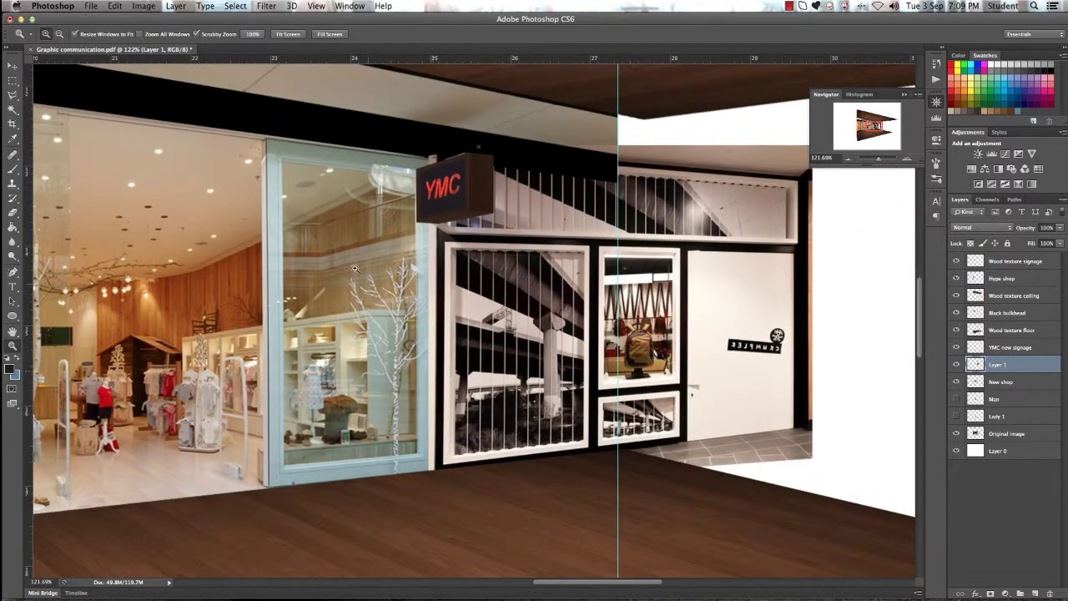
- Shift the centre shop front on Layer 1 slightly left
click(13, 81)
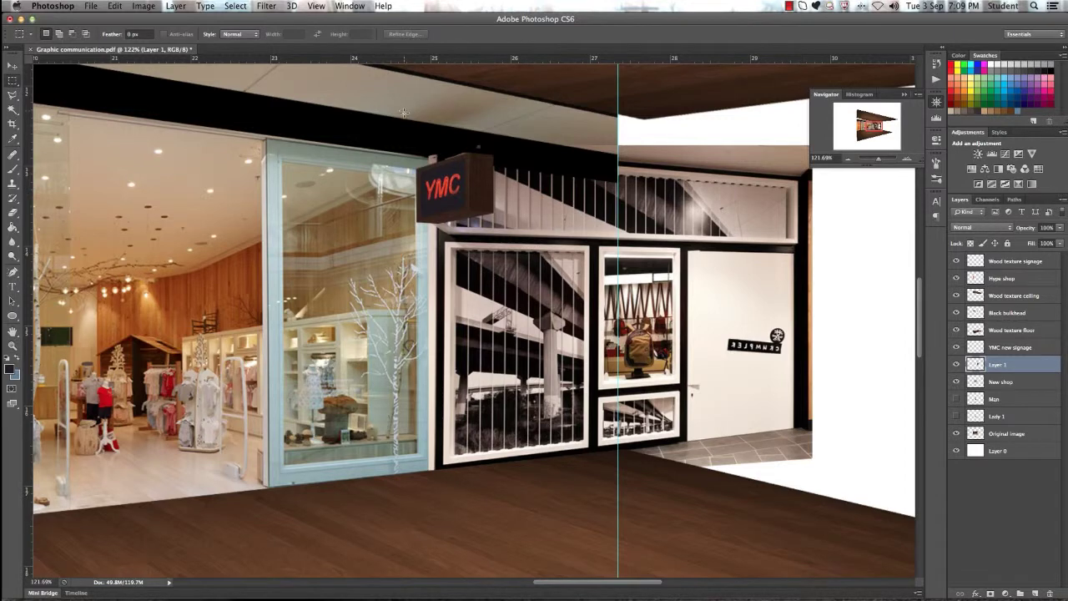
drag(404, 100, 443, 514)
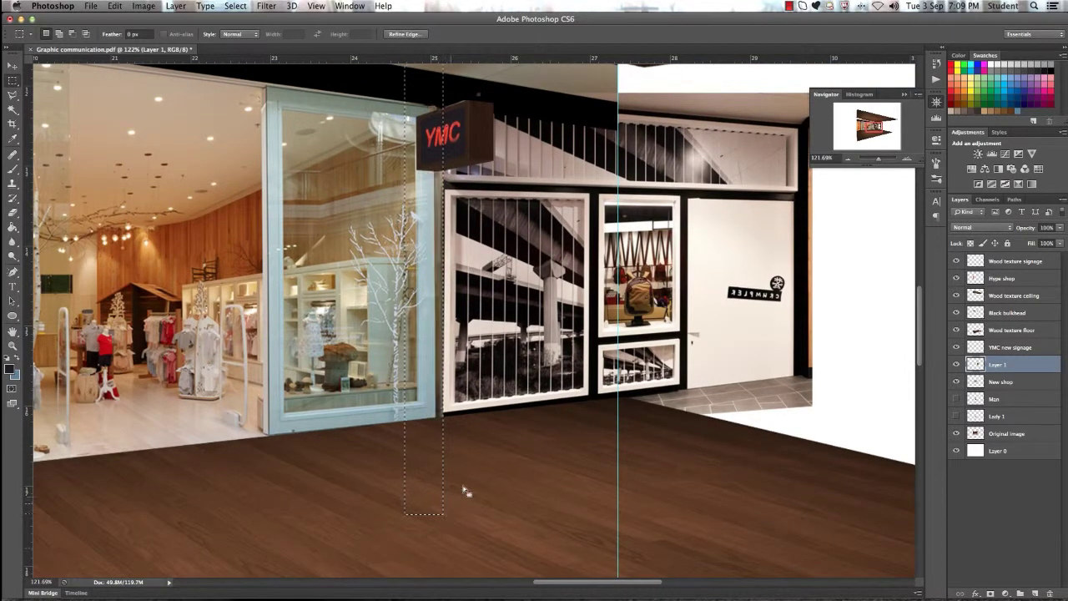
right_click(461, 484)
click(496, 390)
scroll(516, 392, up, 3)
scroll(516, 393, right, 3)
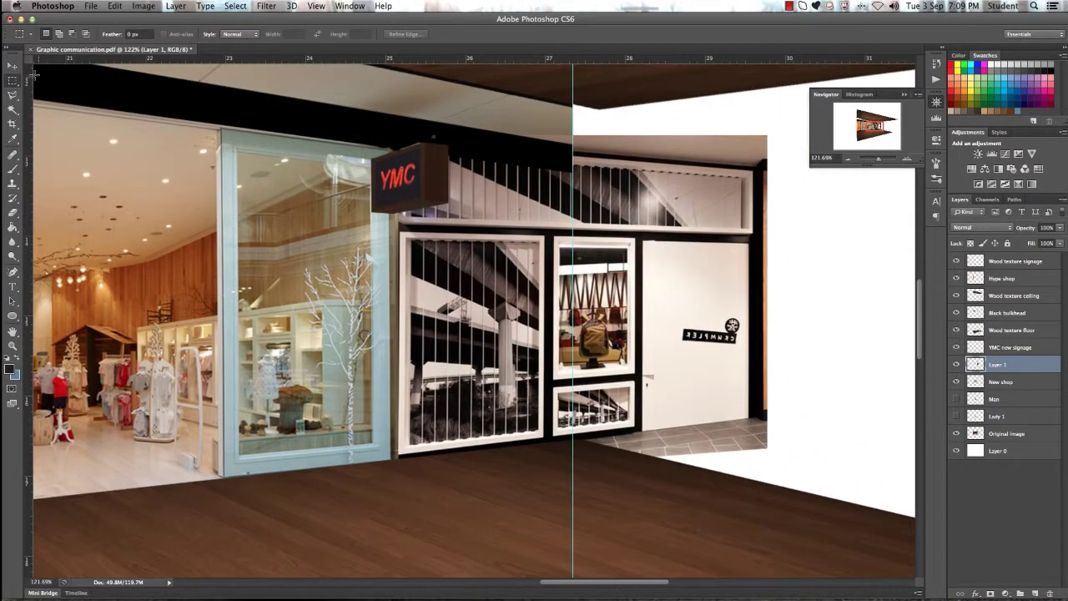
click(11, 65)
drag(435, 327, 427, 328)
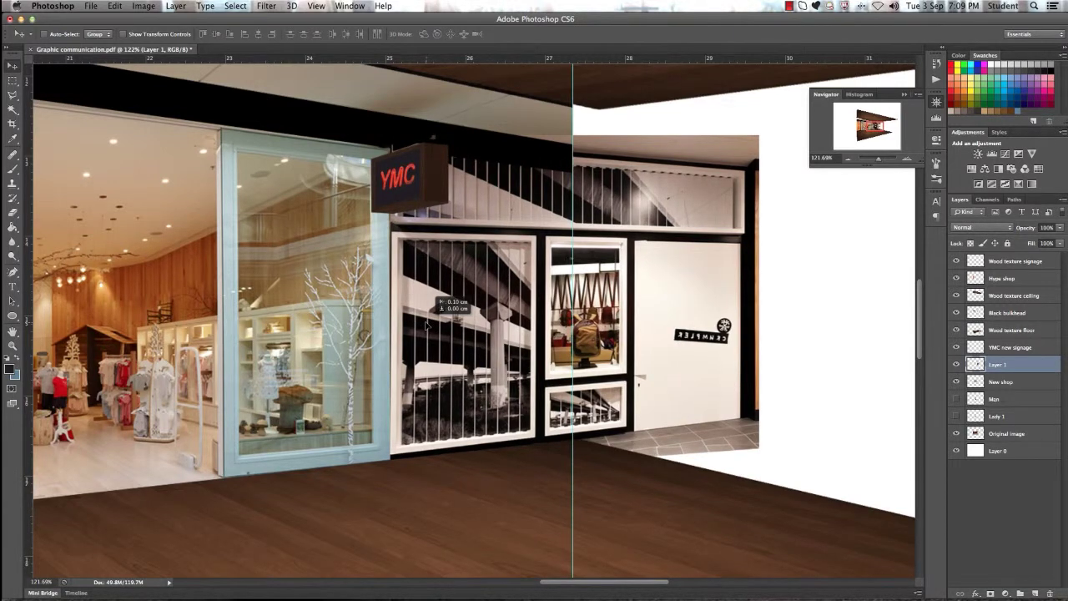
drag(426, 327, 427, 328)
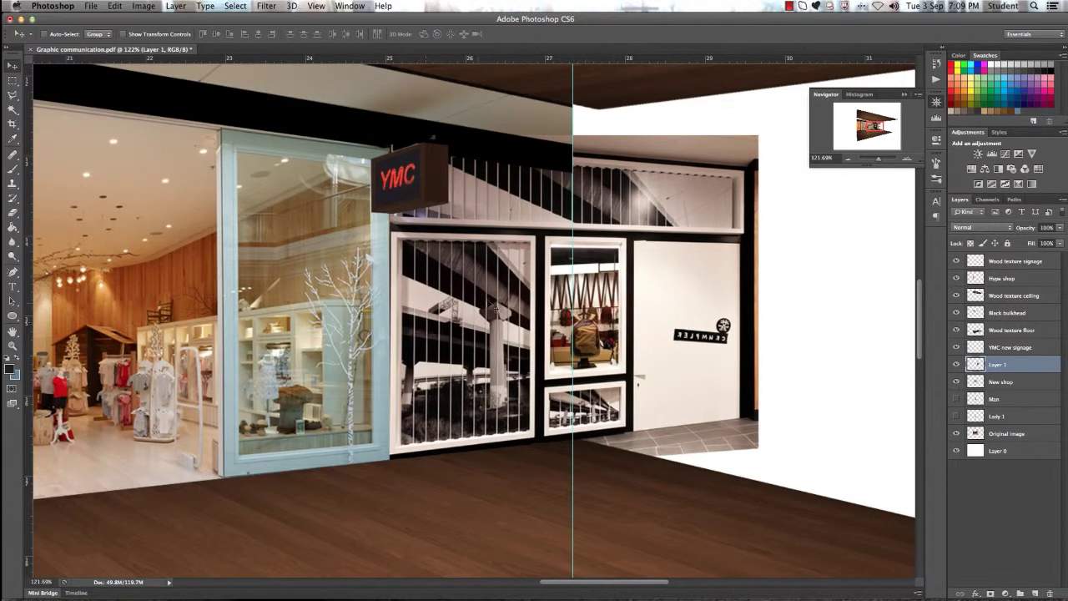
- Distort the shop front's top-right corner downward to match the corridor perspective
key(super+t)
right_click(656, 247)
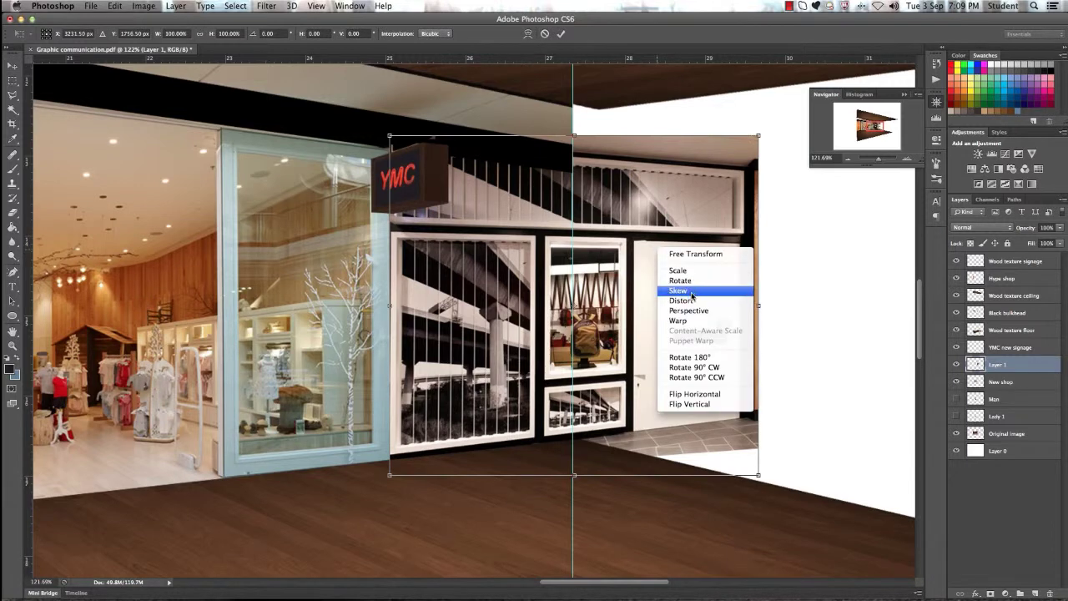
click(686, 302)
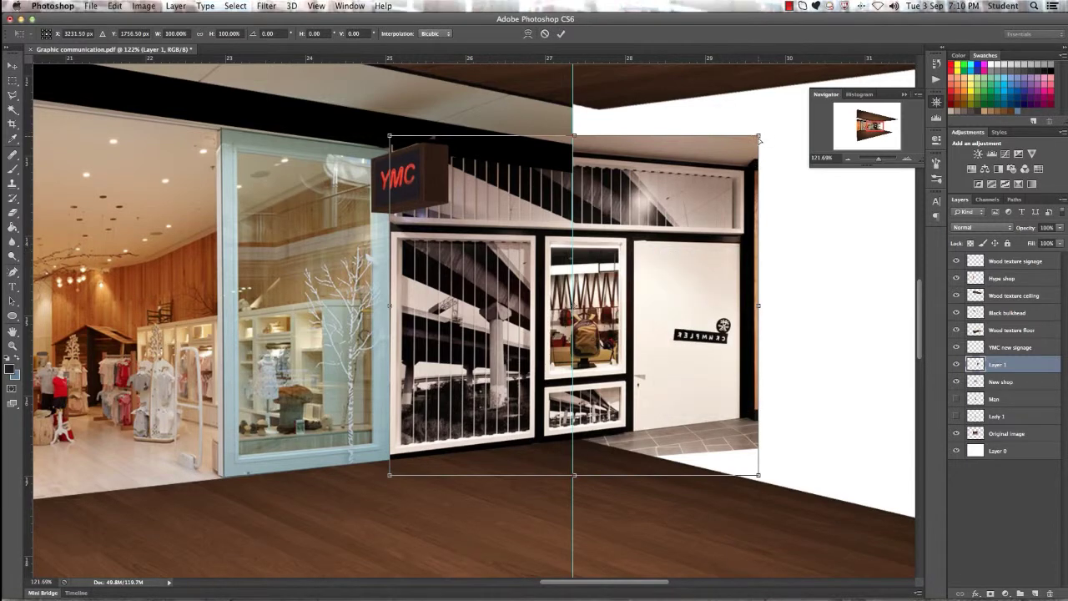
drag(761, 137, 759, 161)
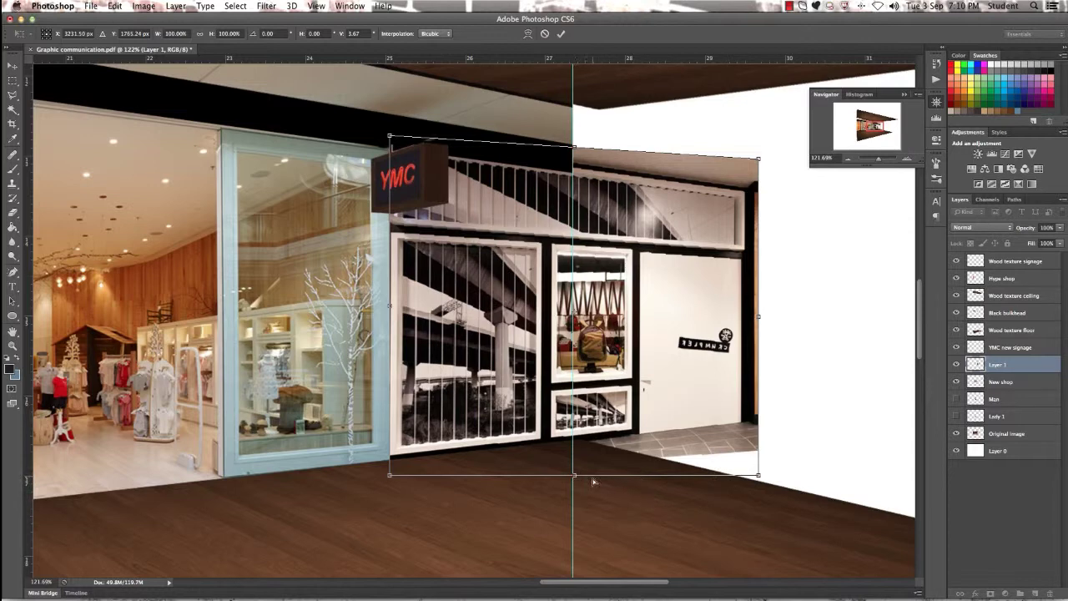
key(Return)
- Enlarge the shop front to about 101% and pull its top-left corner slightly left
key(super+t)
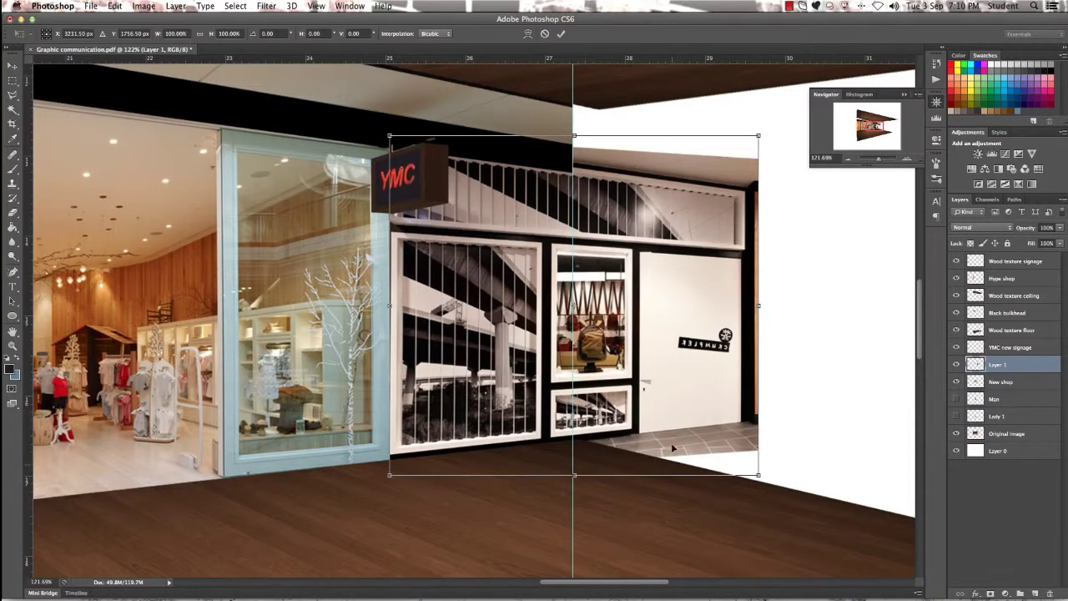
drag(759, 476, 763, 482)
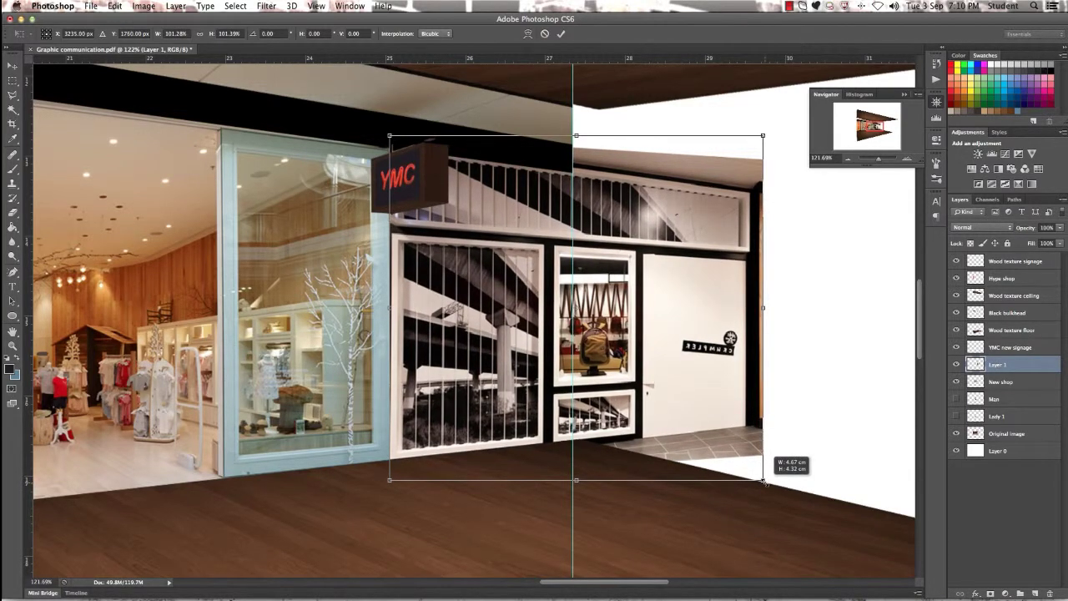
key(Return)
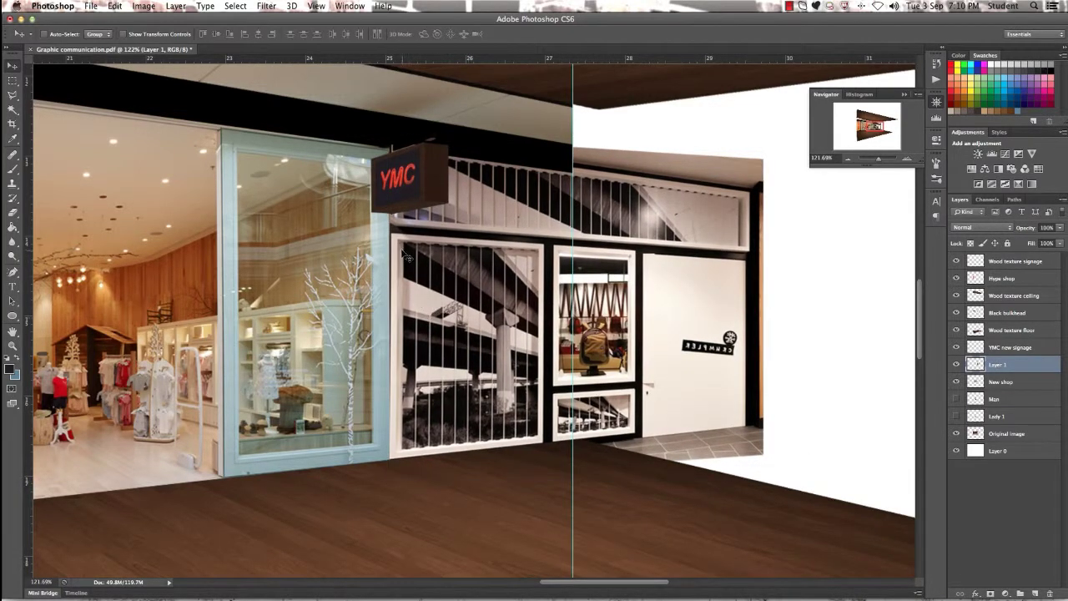
key(super+t)
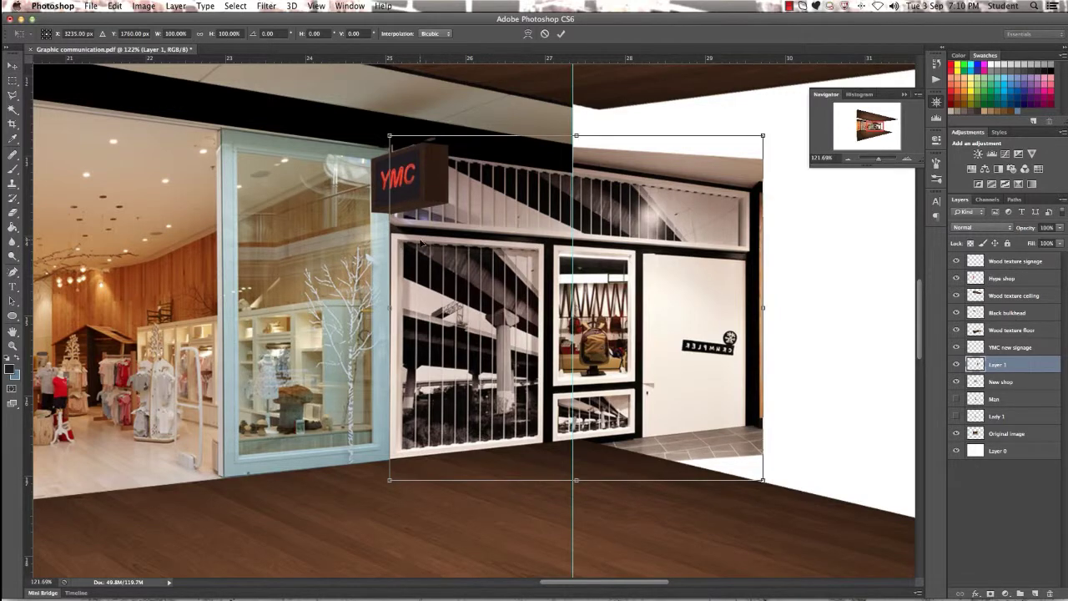
right_click(421, 242)
click(447, 288)
drag(389, 136, 388, 133)
key(Return)
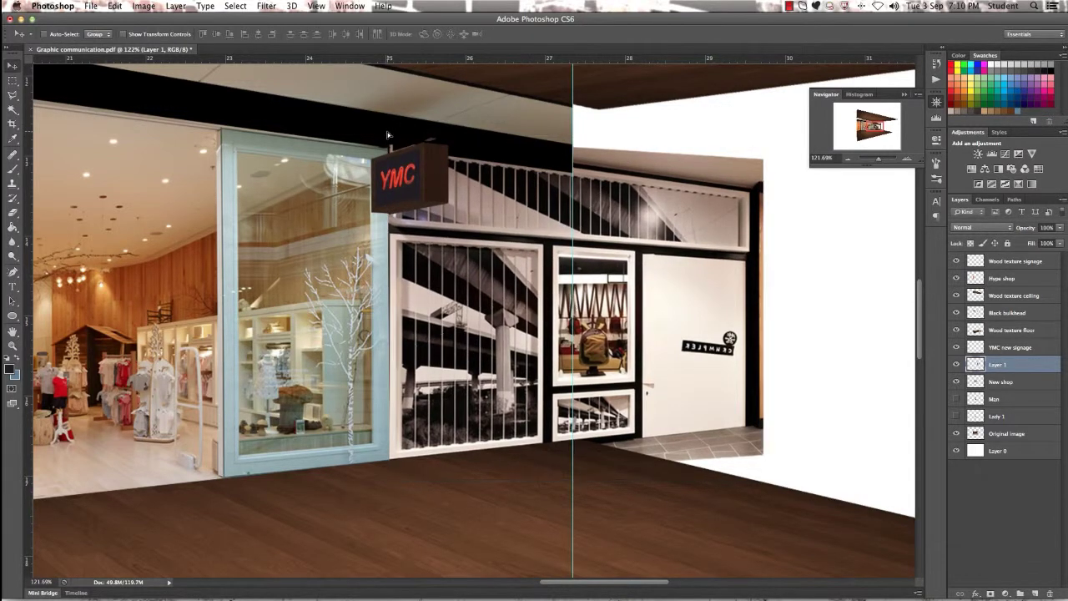
- Stretch the shop front's left edge to meet the glass storefront, then pan up to the ceiling
click(12, 81)
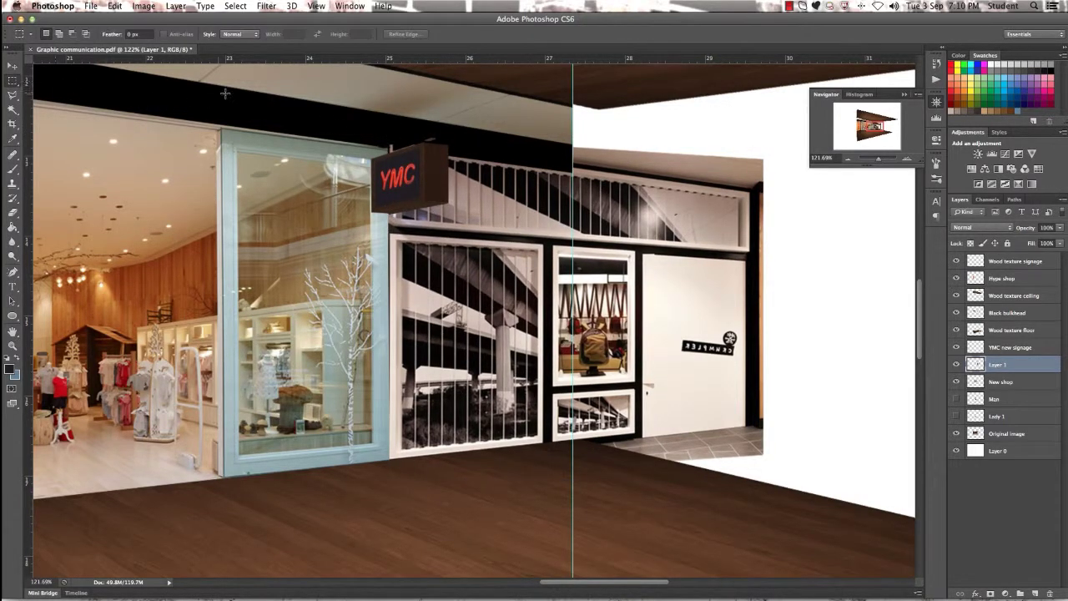
drag(226, 94, 389, 548)
right_click(459, 477)
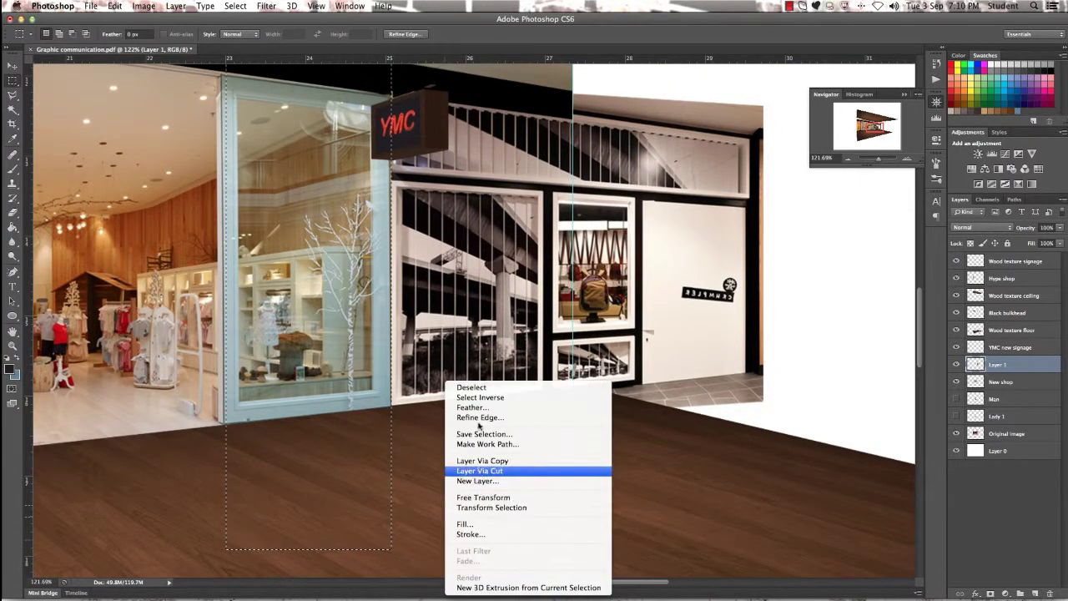
click(478, 389)
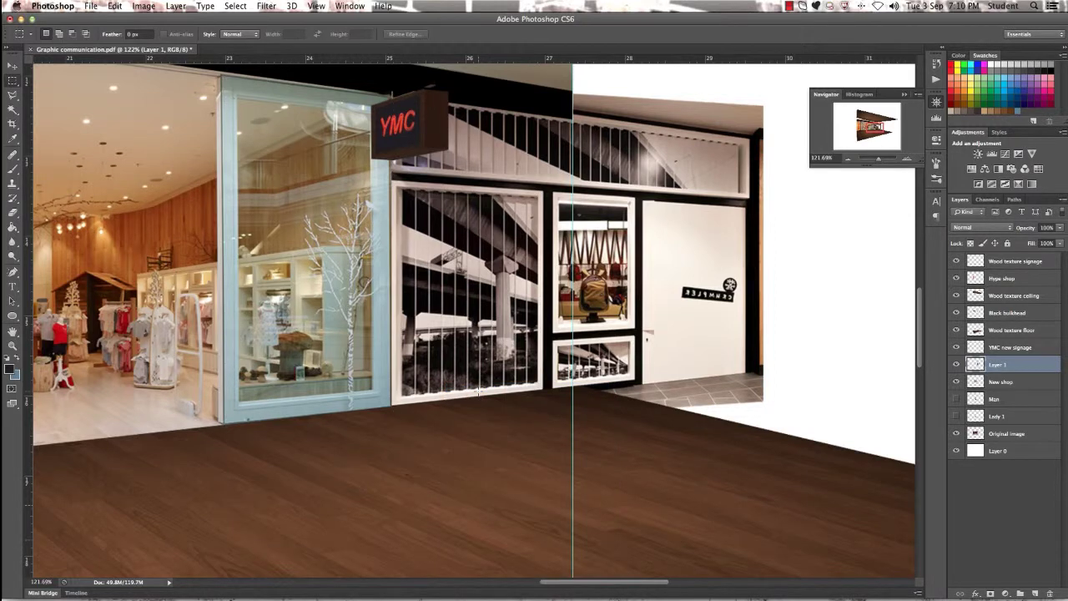
key(super+t)
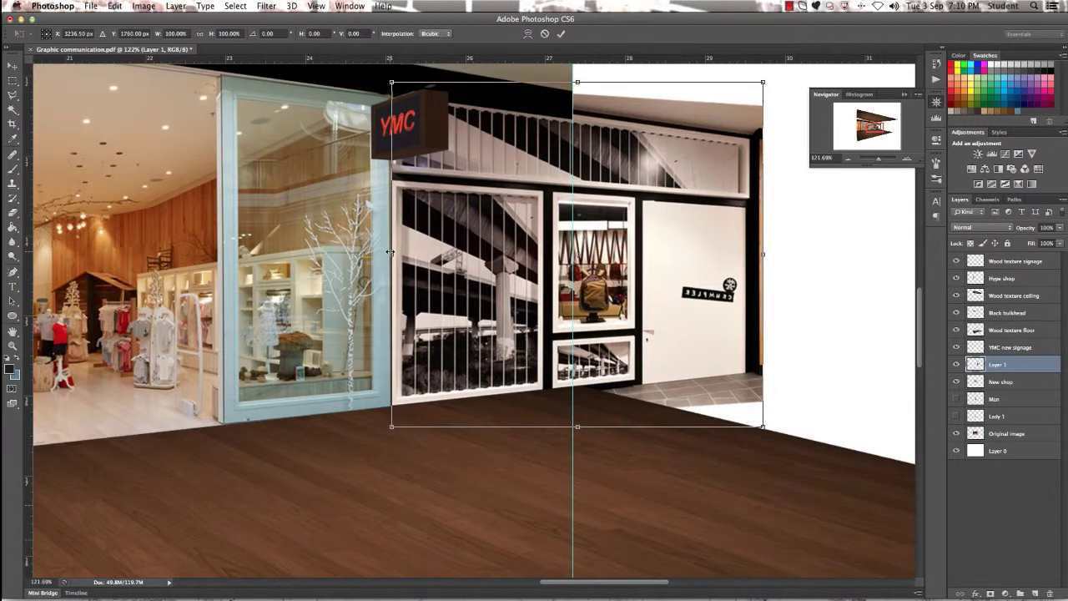
drag(388, 252, 386, 251)
key(Return)
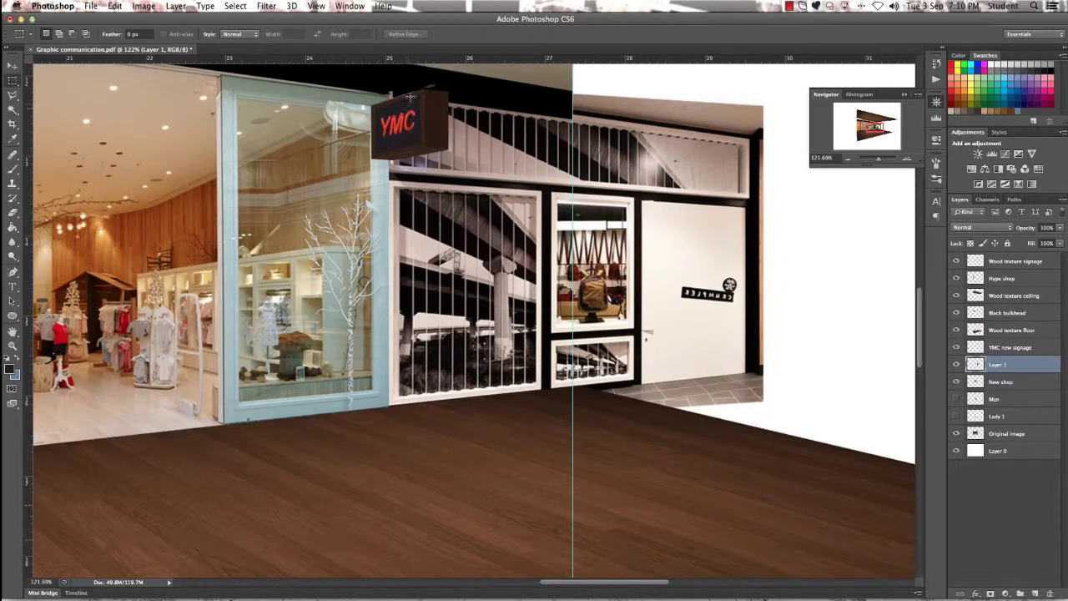
drag(365, 73, 360, 131)
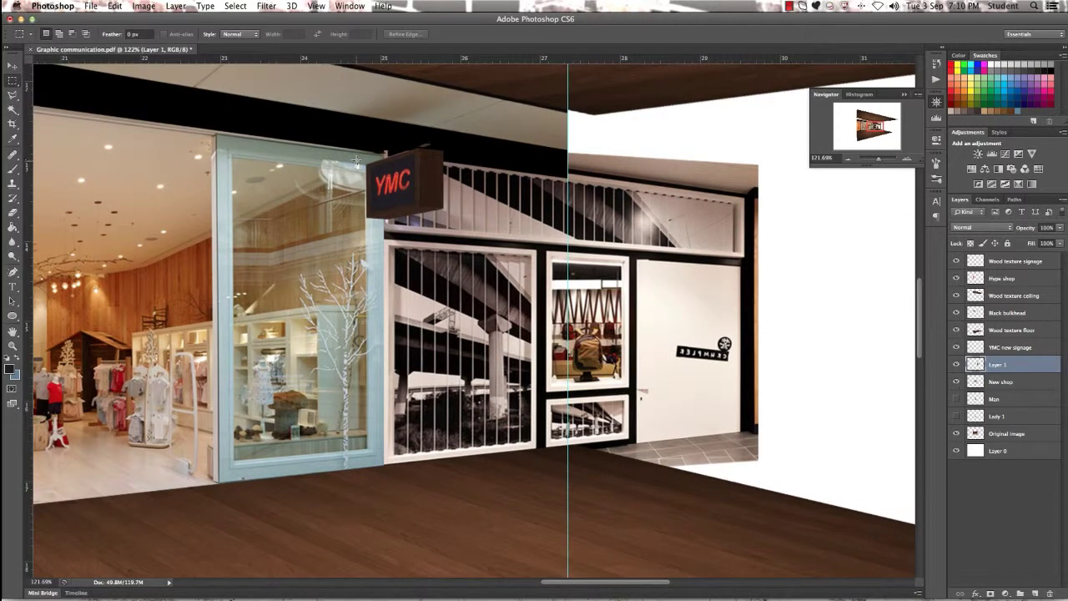
- Draw a polygonal selection above the glass shop front toward the YMC sign, then deselect it
click(13, 94)
click(171, 109)
click(371, 163)
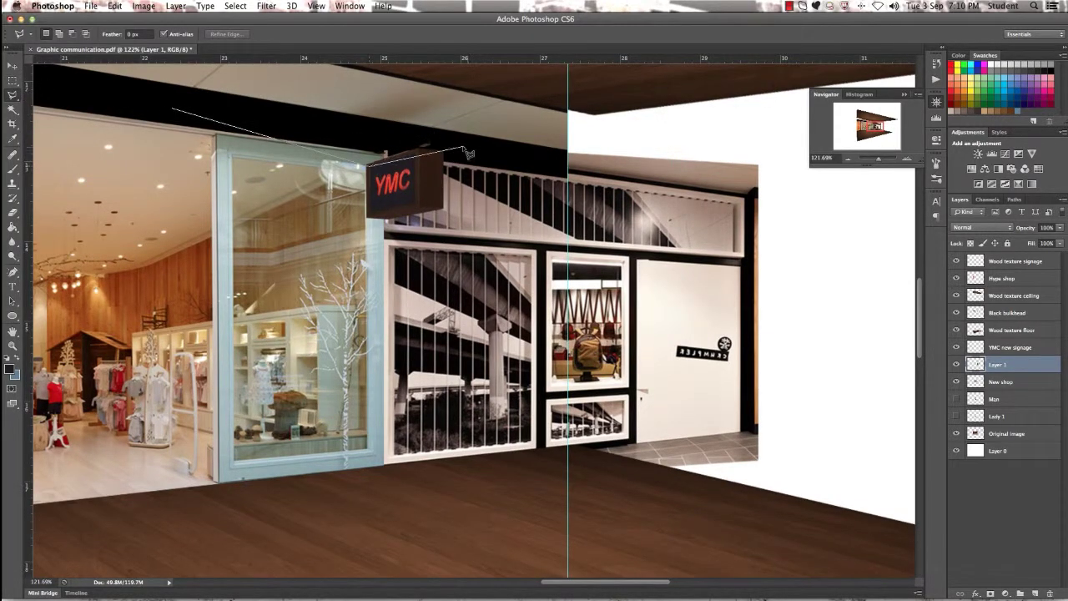
double_click(468, 134)
right_click(483, 119)
click(484, 121)
- Zoom out to 33.3% and centre the whole corridor in the view
click(12, 345)
right_click(390, 364)
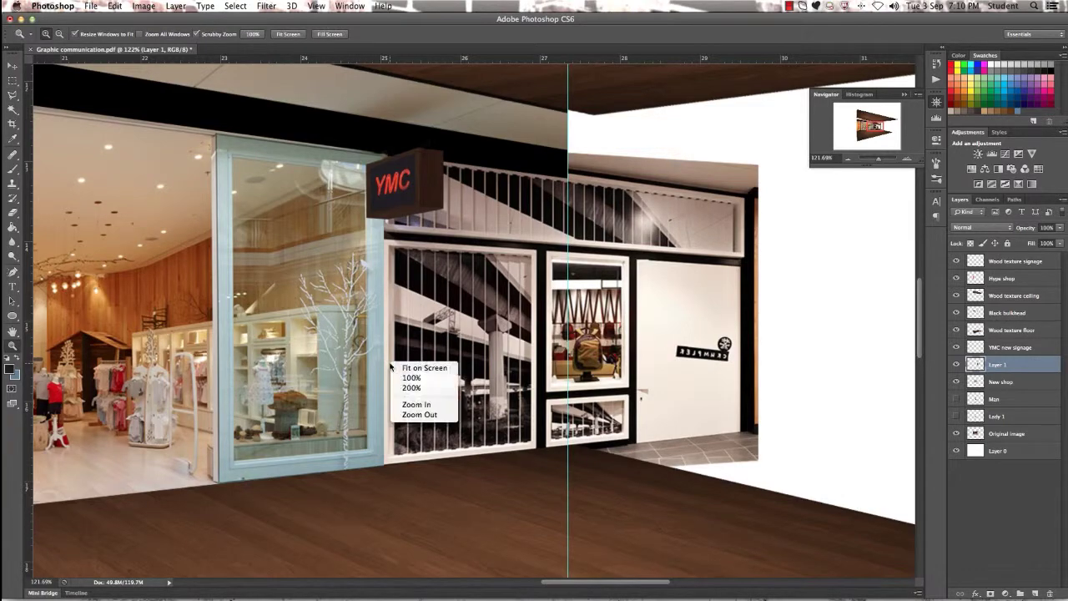
key(Escape)
alt+click(386, 365)
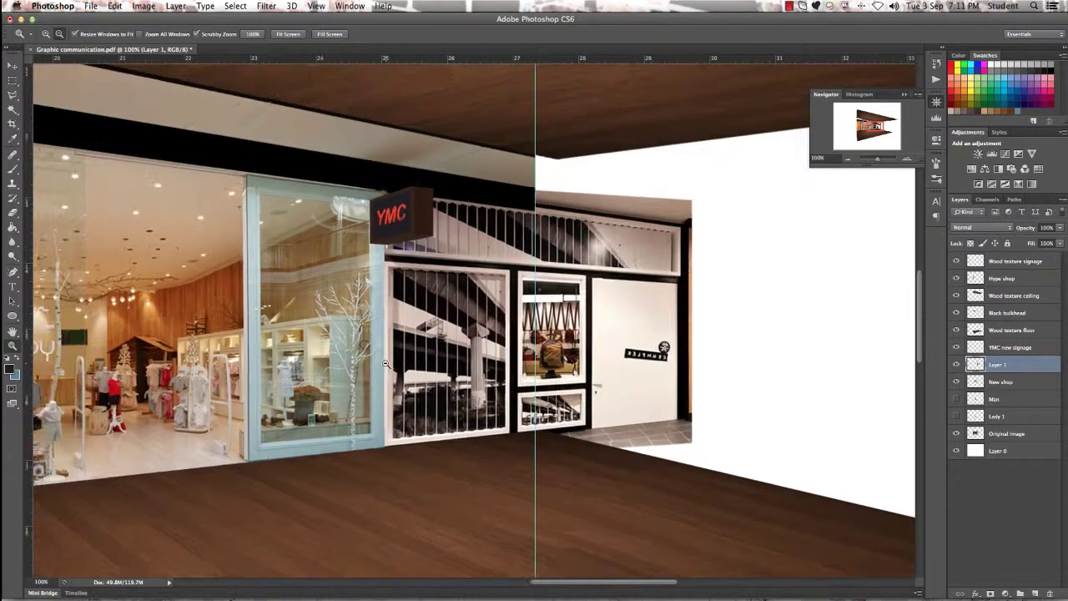
alt+click(387, 365)
alt+click(387, 365)
alt+click(386, 366)
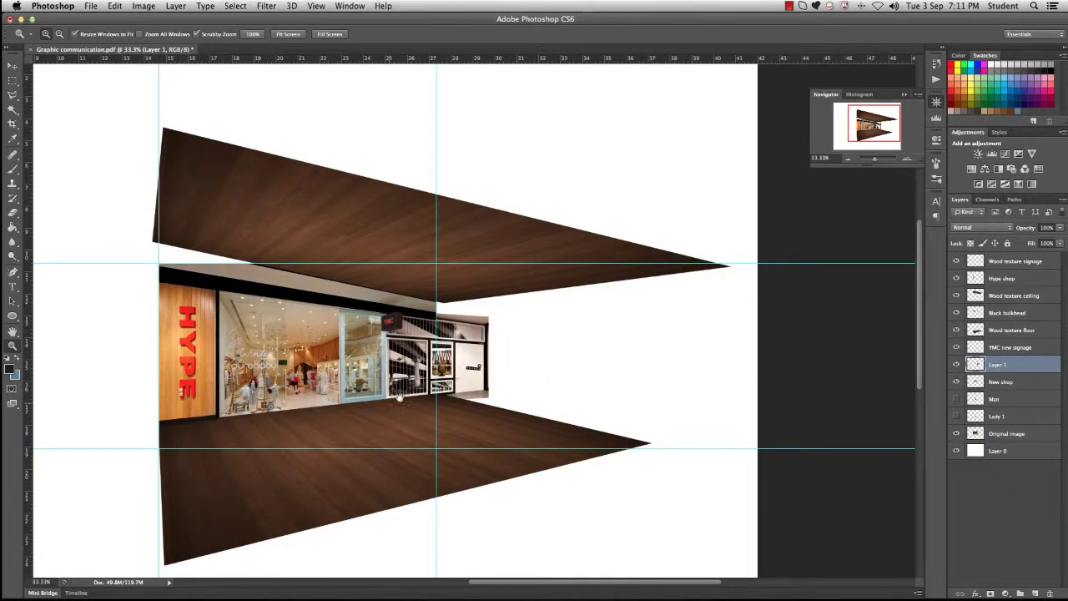
drag(386, 366, 536, 354)
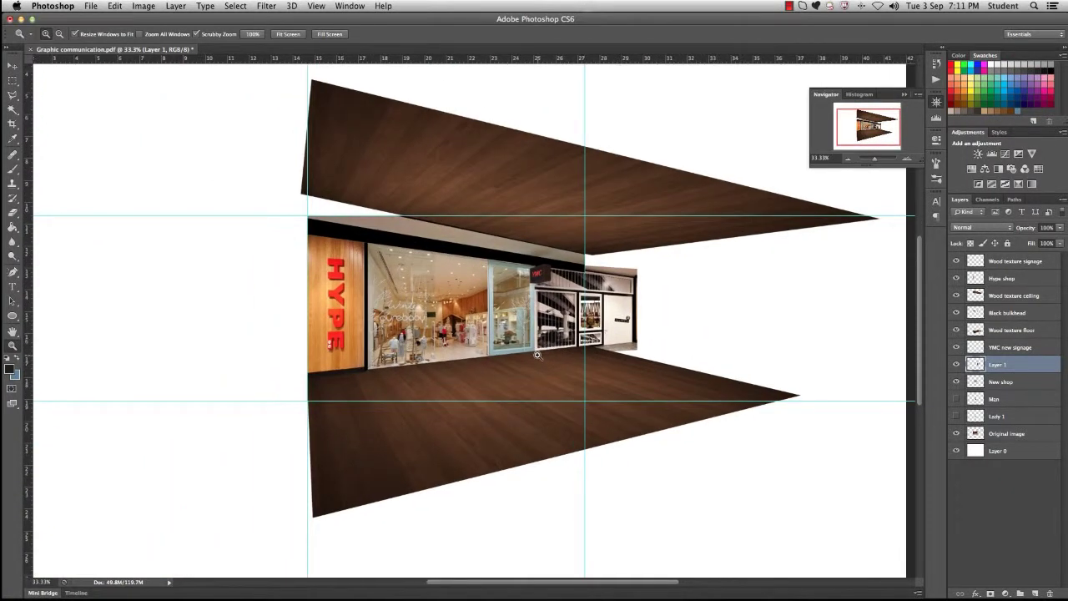
click(13, 81)
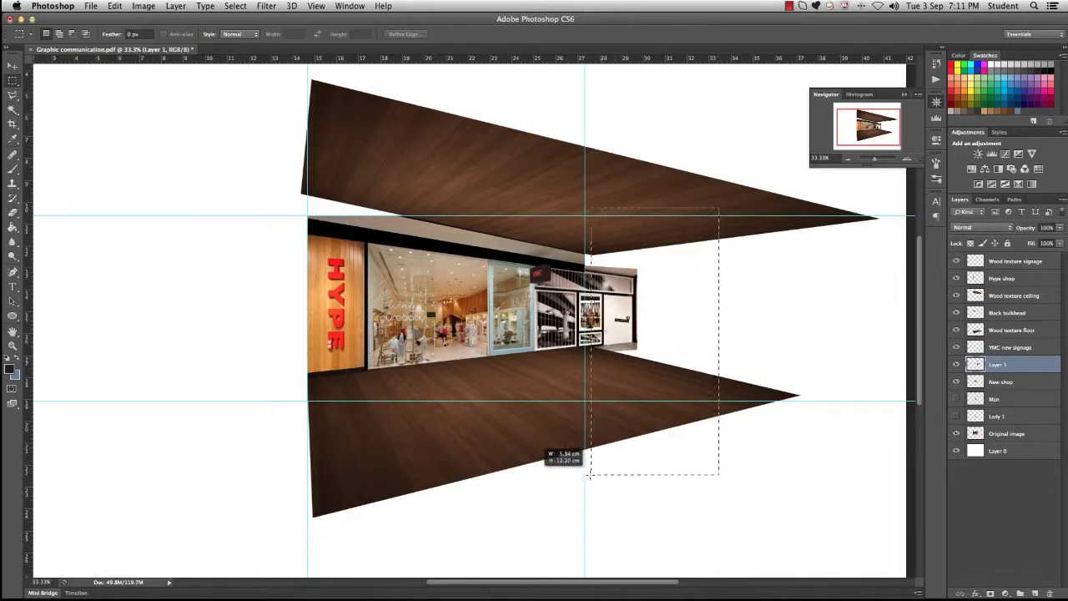